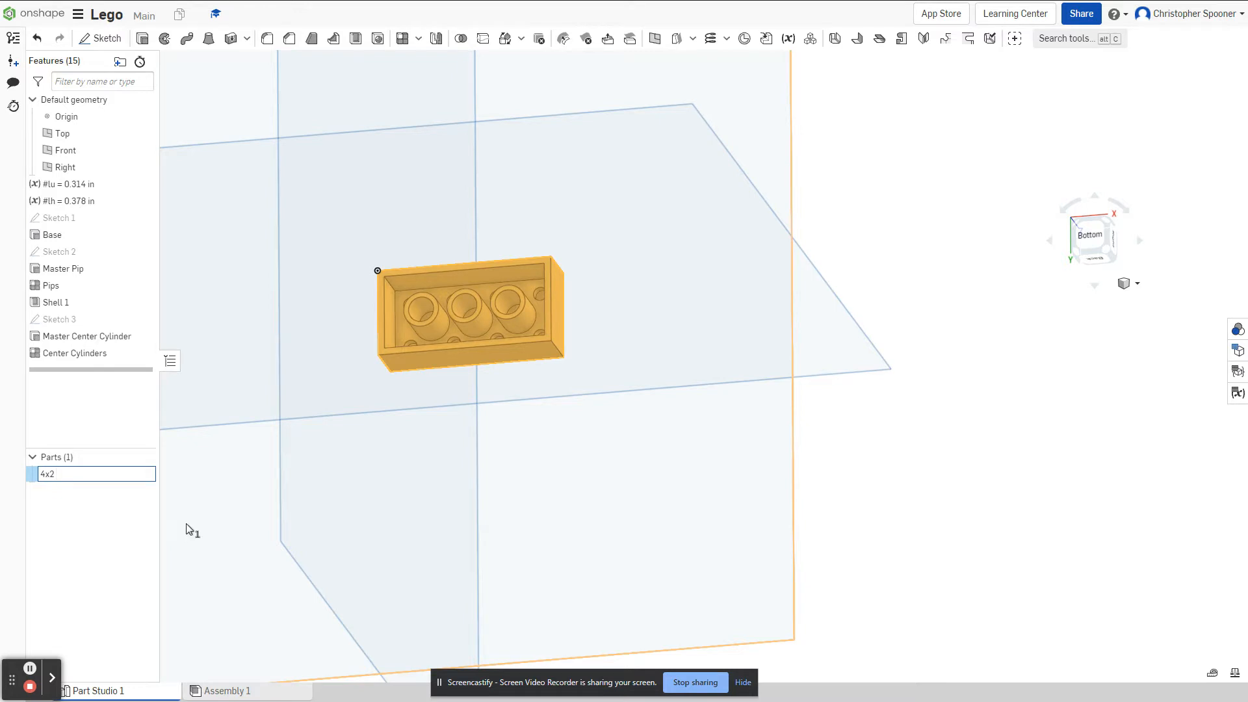
Step: Rename both the part and its Part Studio to "4x2 Full Brick"
text(Full Brick)
key(Return)
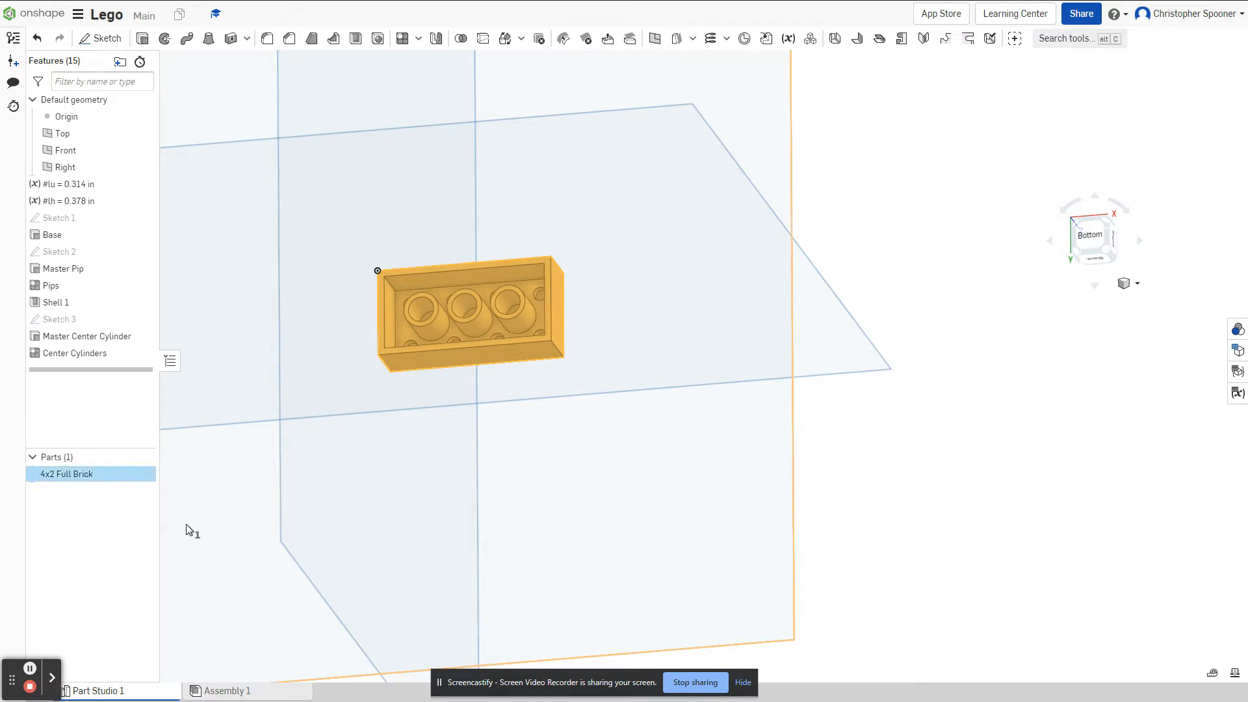
right_click(139, 690)
click(126, 571)
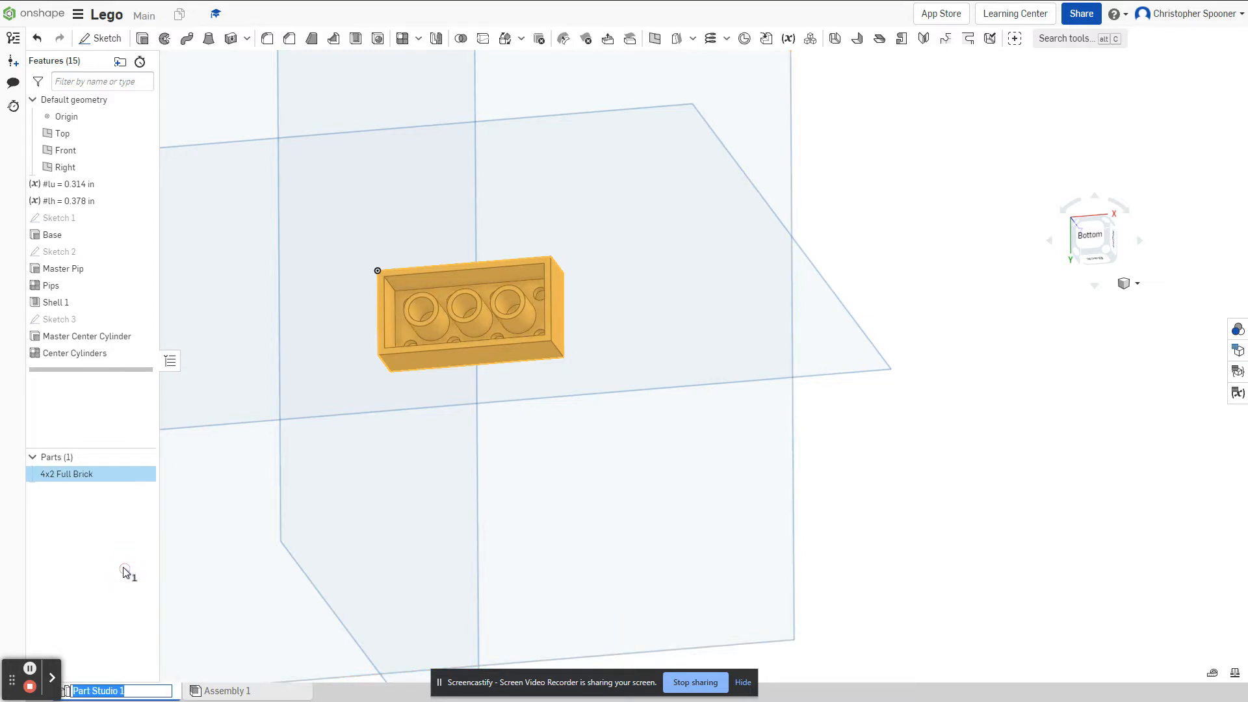
text(4x2 Full Brick)
key(Return)
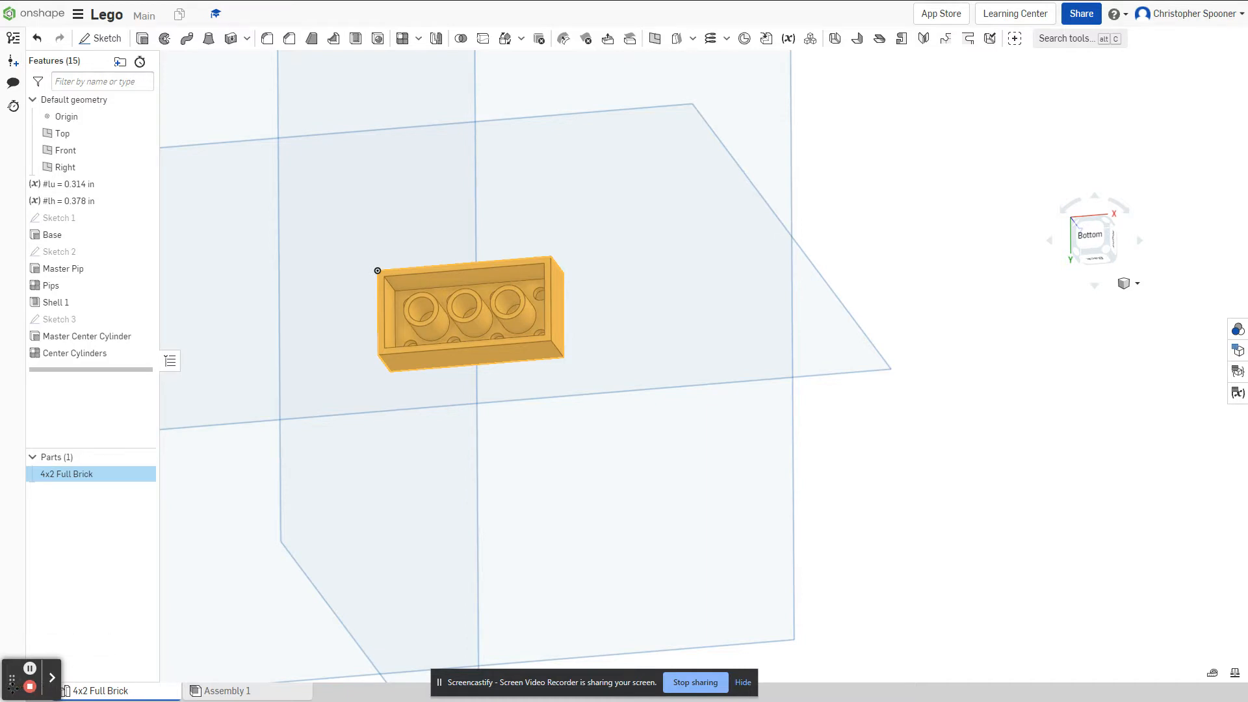
Step: Switch to the Camera app to view the real brick beside the caliper, and return to Onshape
drag(12, 687, 12, 644)
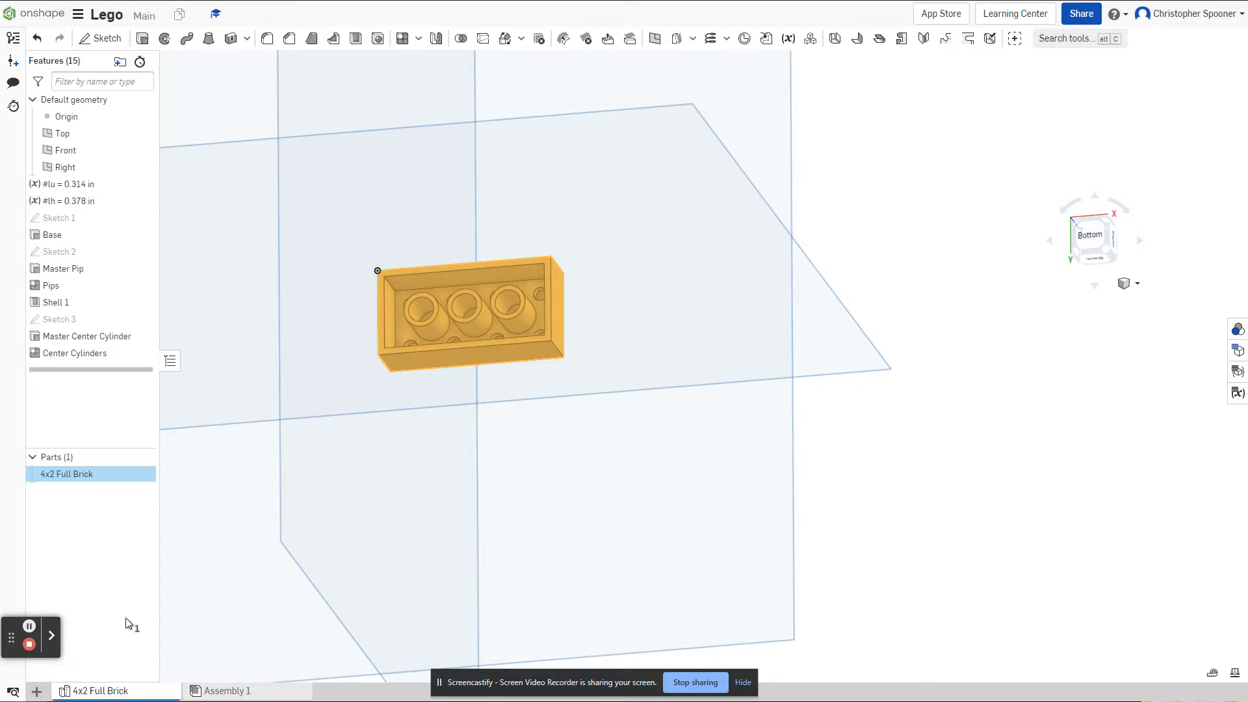
key(super+Tab)
key(Right)
key(Return)
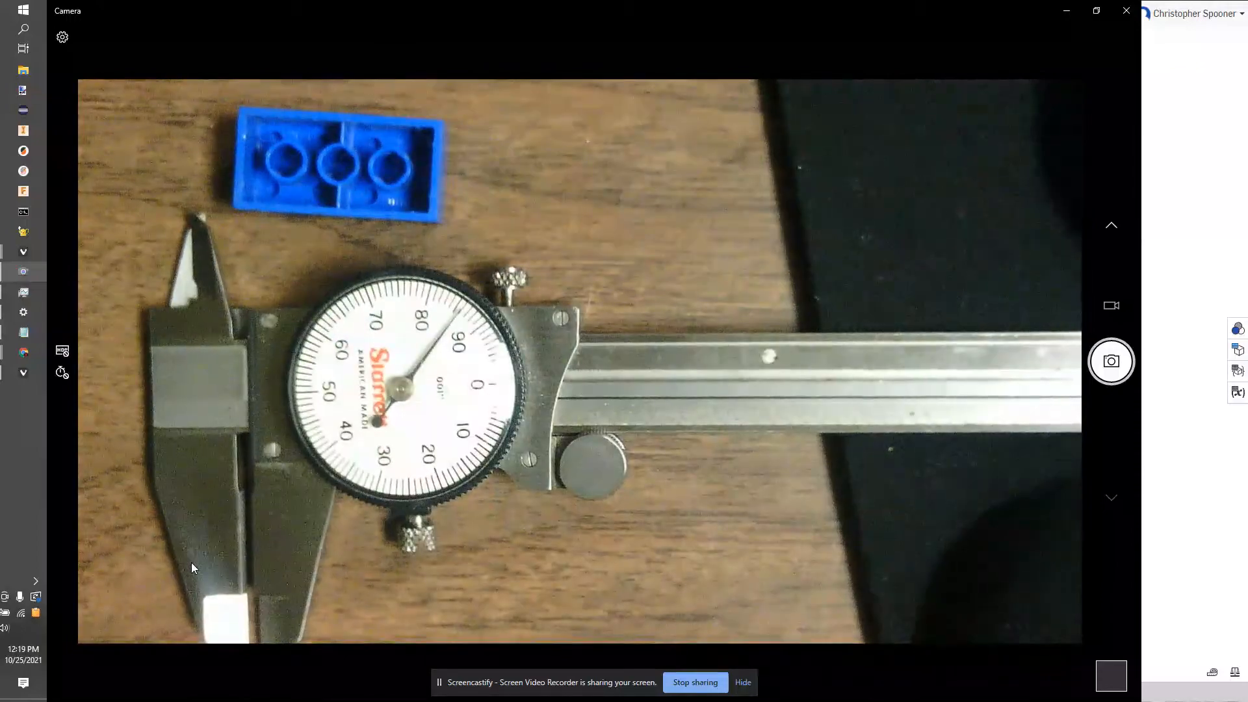
key(alt+Tab)
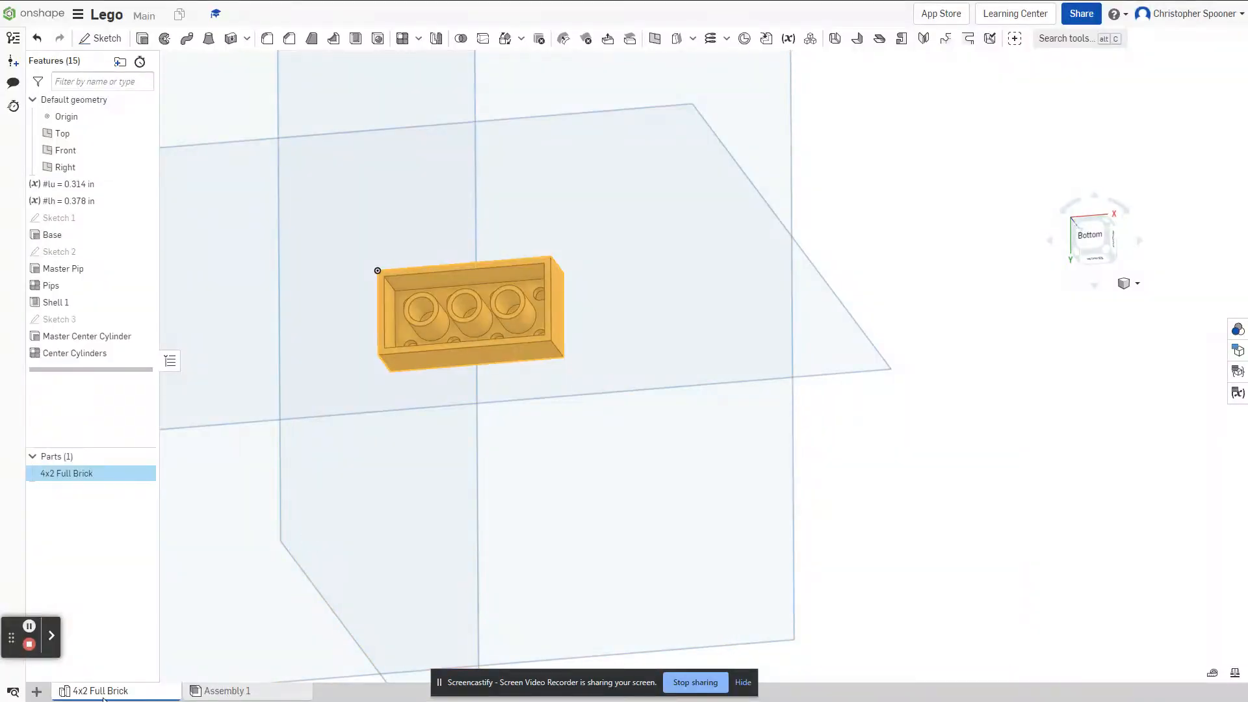
Step: Duplicate the 4x2 Full Brick Part Studio and rename the duplicate "3x2 Full Brick Copy 1"
right_click(126, 694)
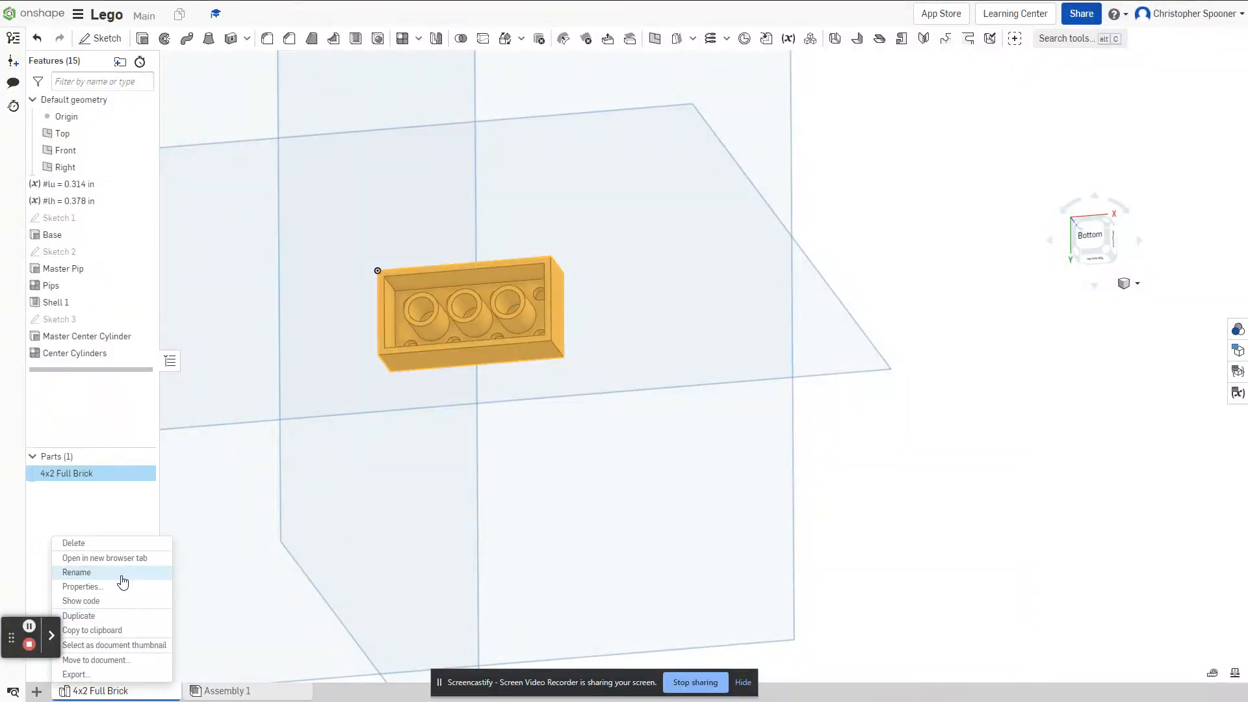
click(114, 618)
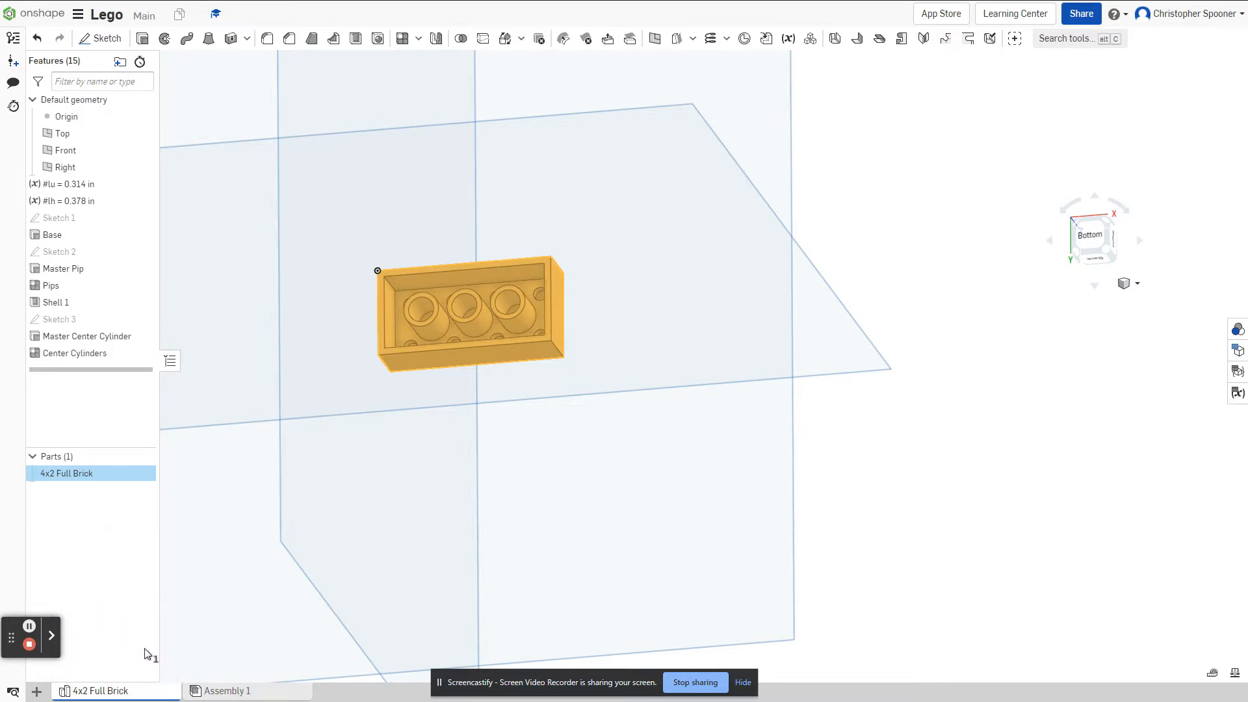
right_click(195, 692)
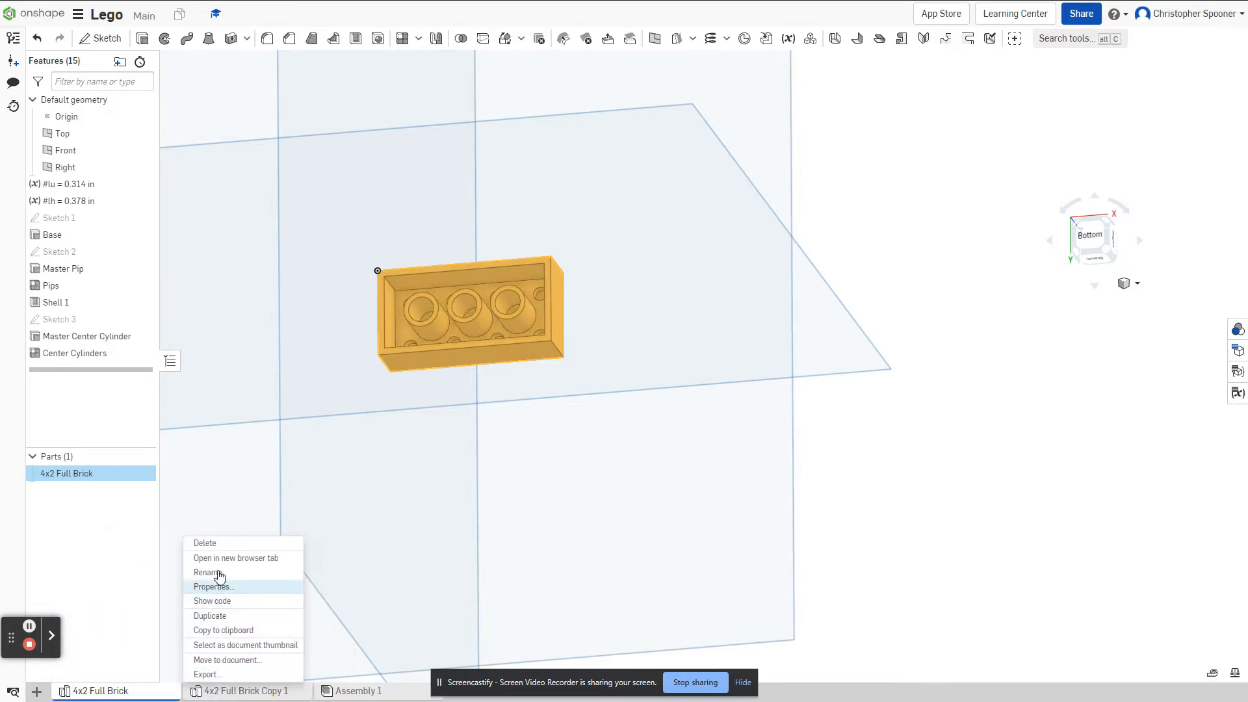
click(219, 574)
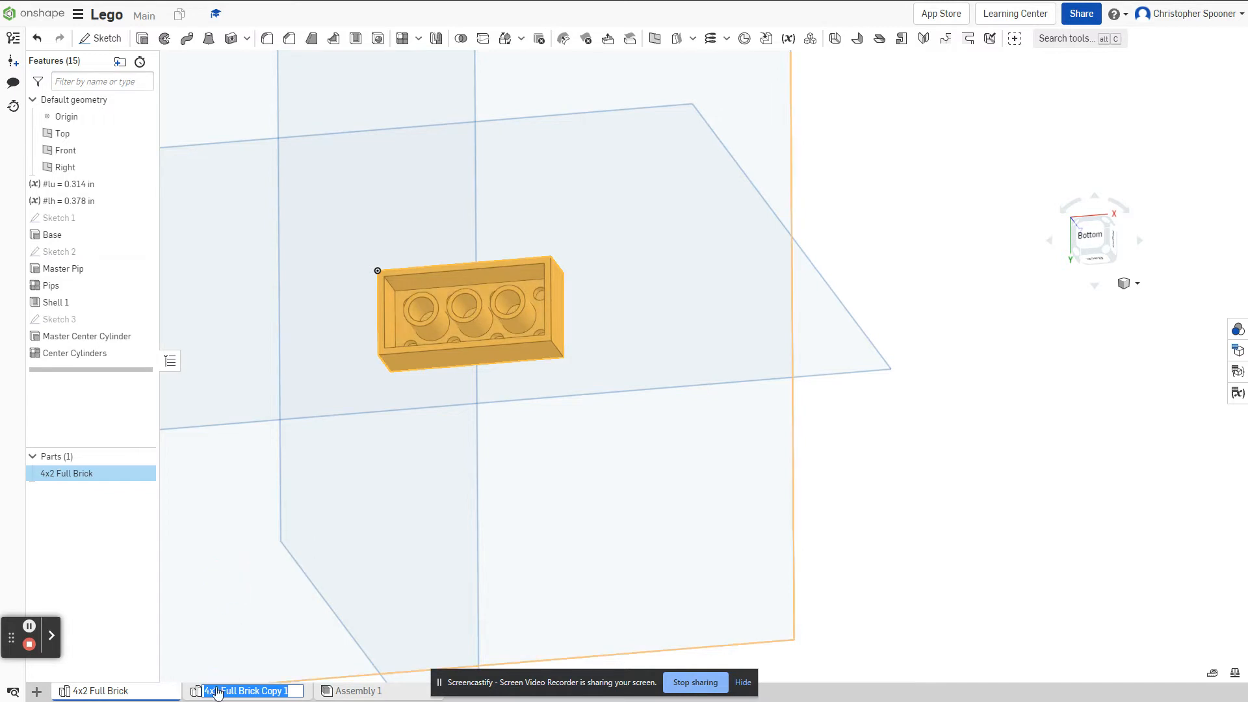
click(207, 692)
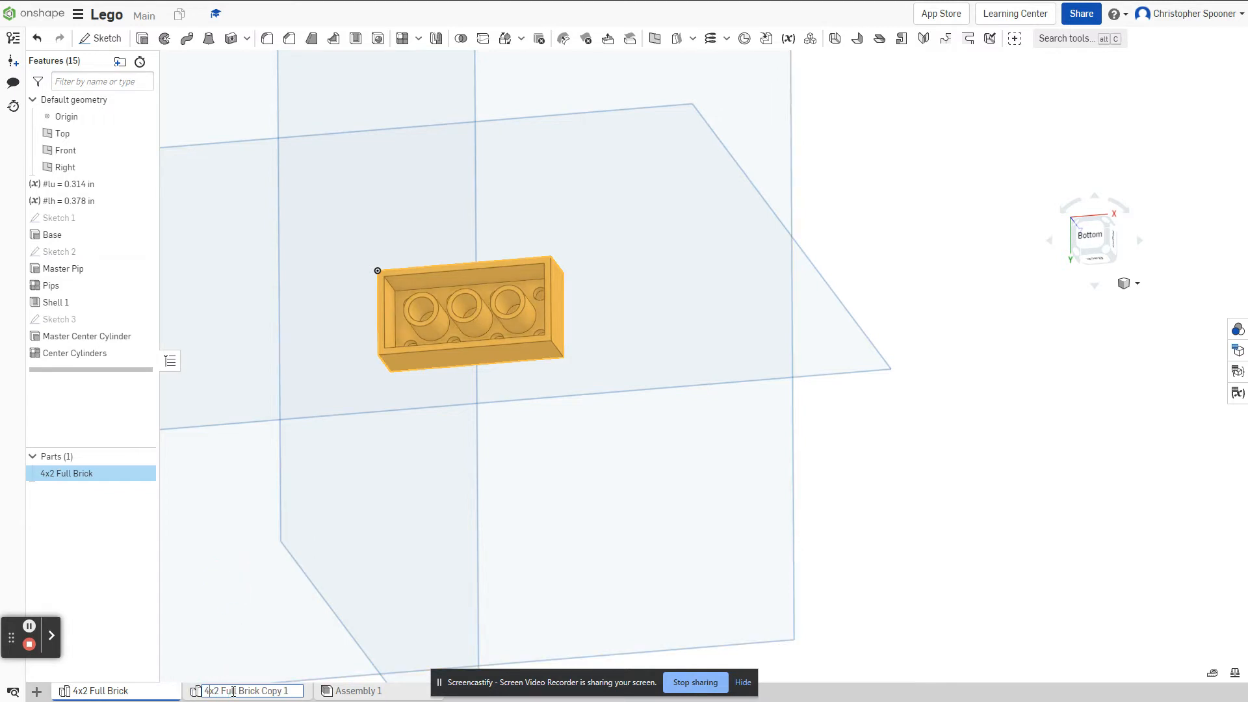
key(BackSpace)
text(3)
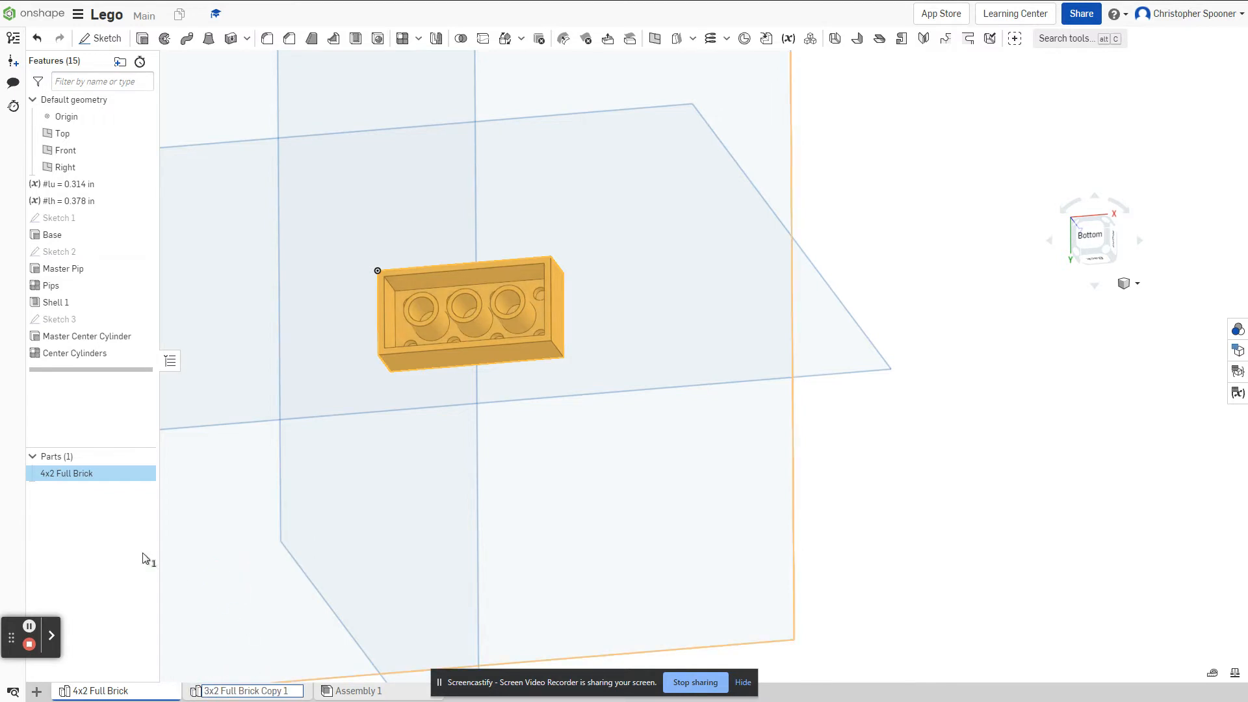
Step: Rename the part in the open Part Studio to "3x2 Full Brick"
right_click(42, 479)
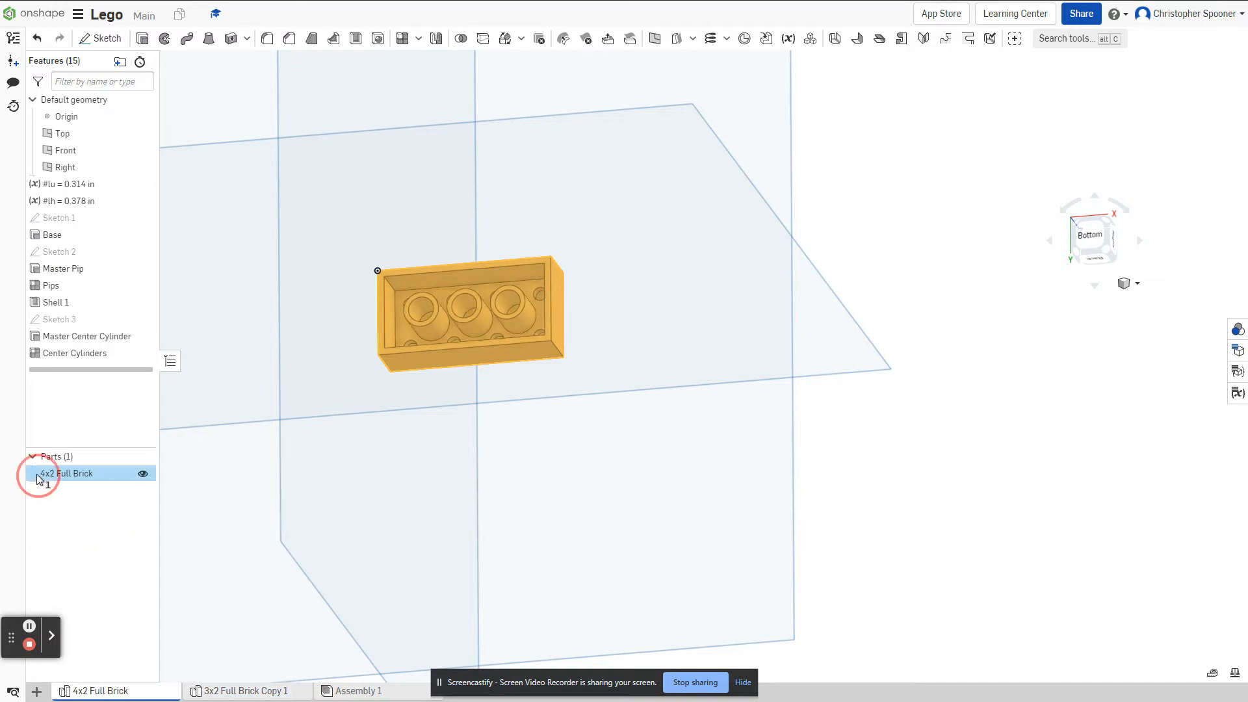
click(97, 492)
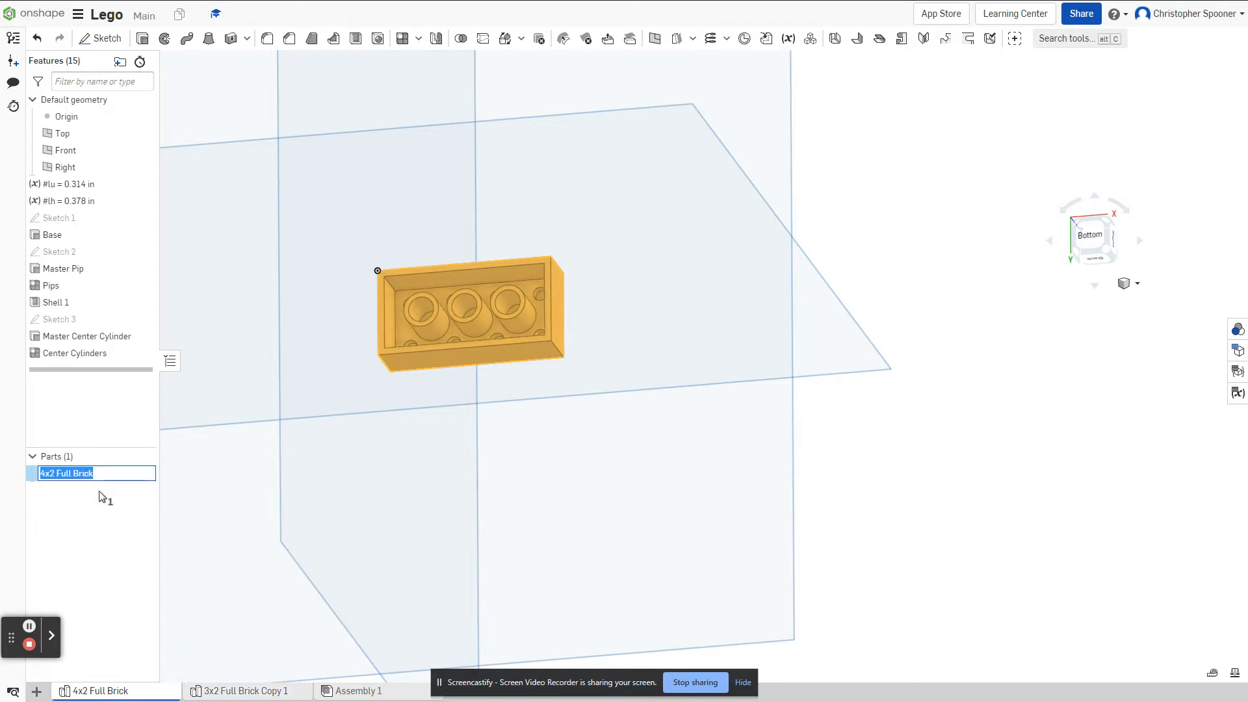
click(45, 469)
key(BackSpace)
text(3)
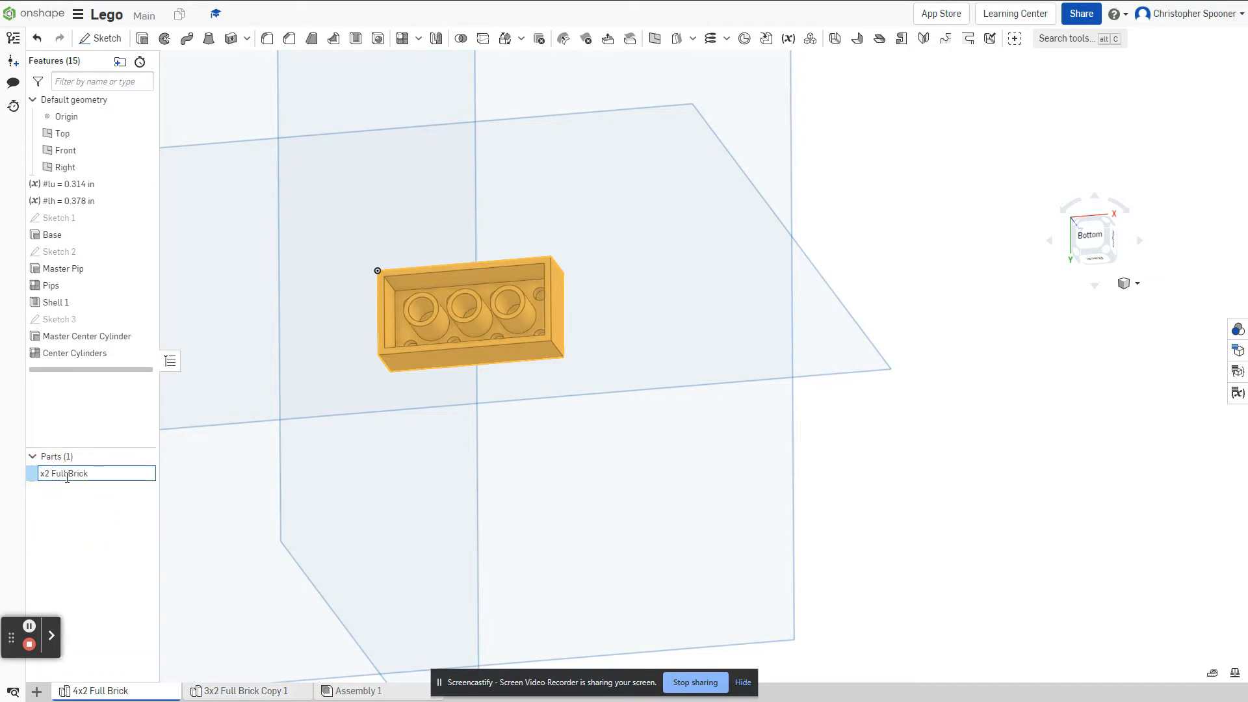
key(Return)
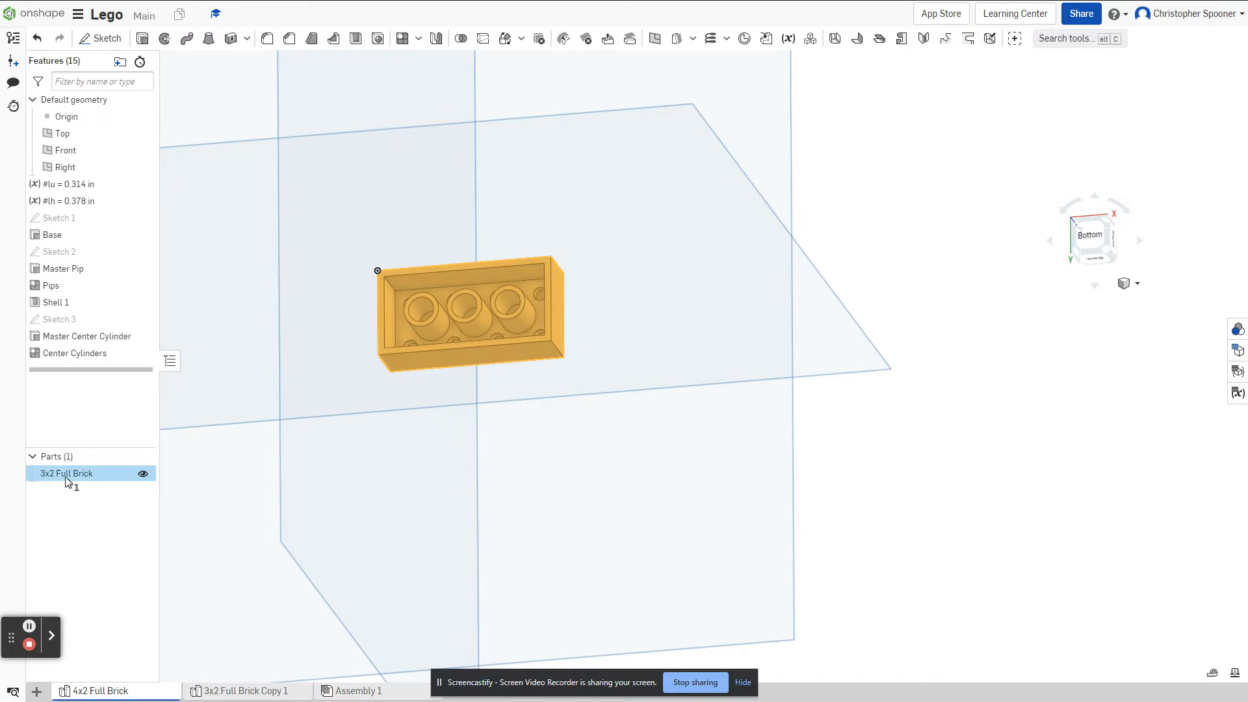
Step: Try to change the long dimension of the Sketch 1 rectangle to 3*#lu
double_click(57, 218)
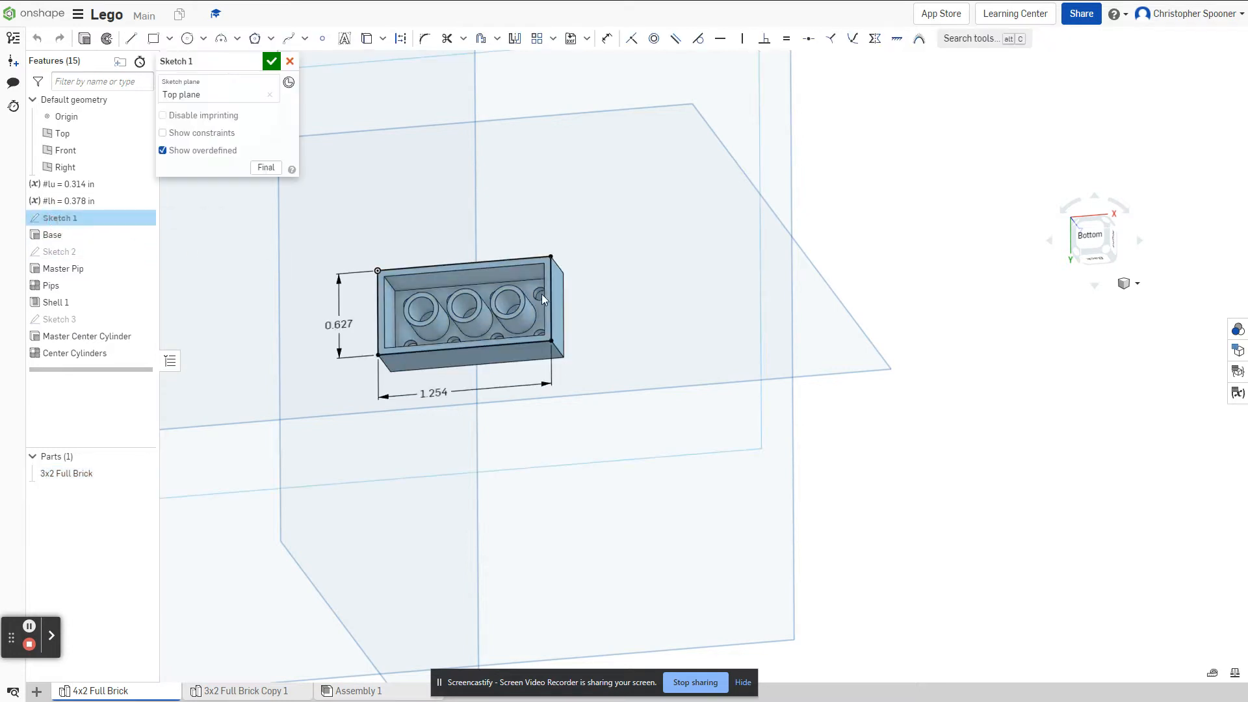
double_click(435, 392)
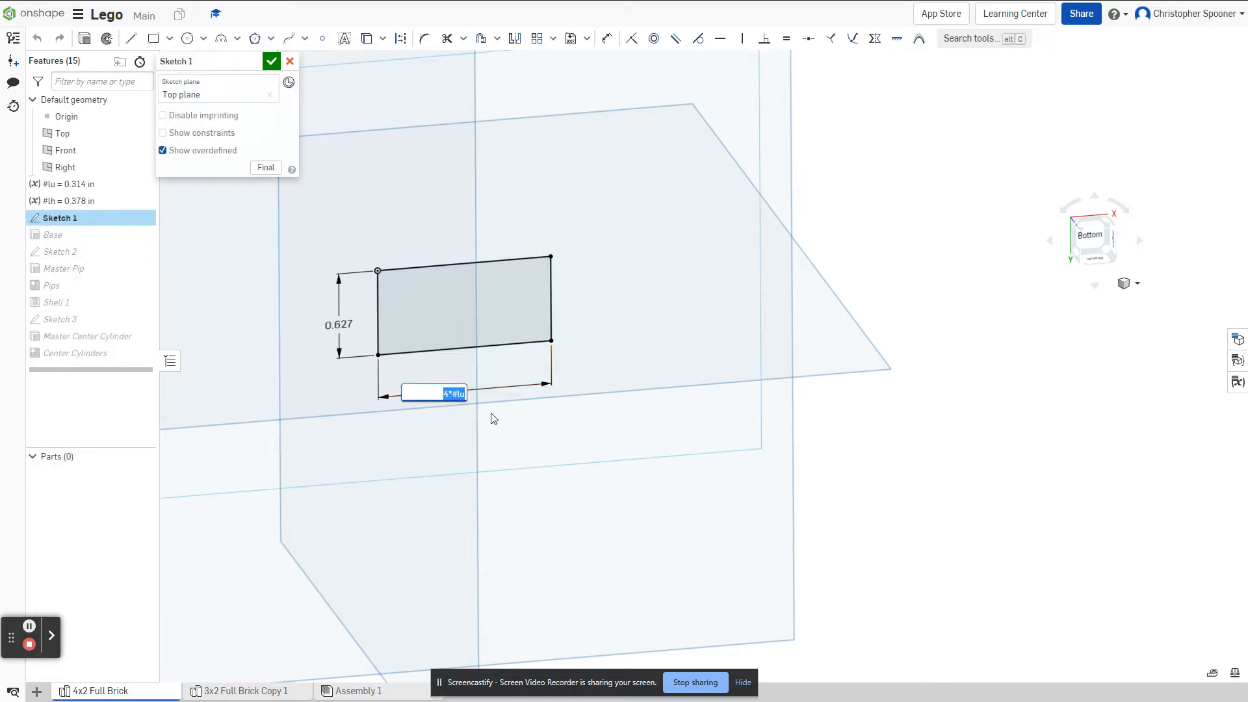
click(448, 396)
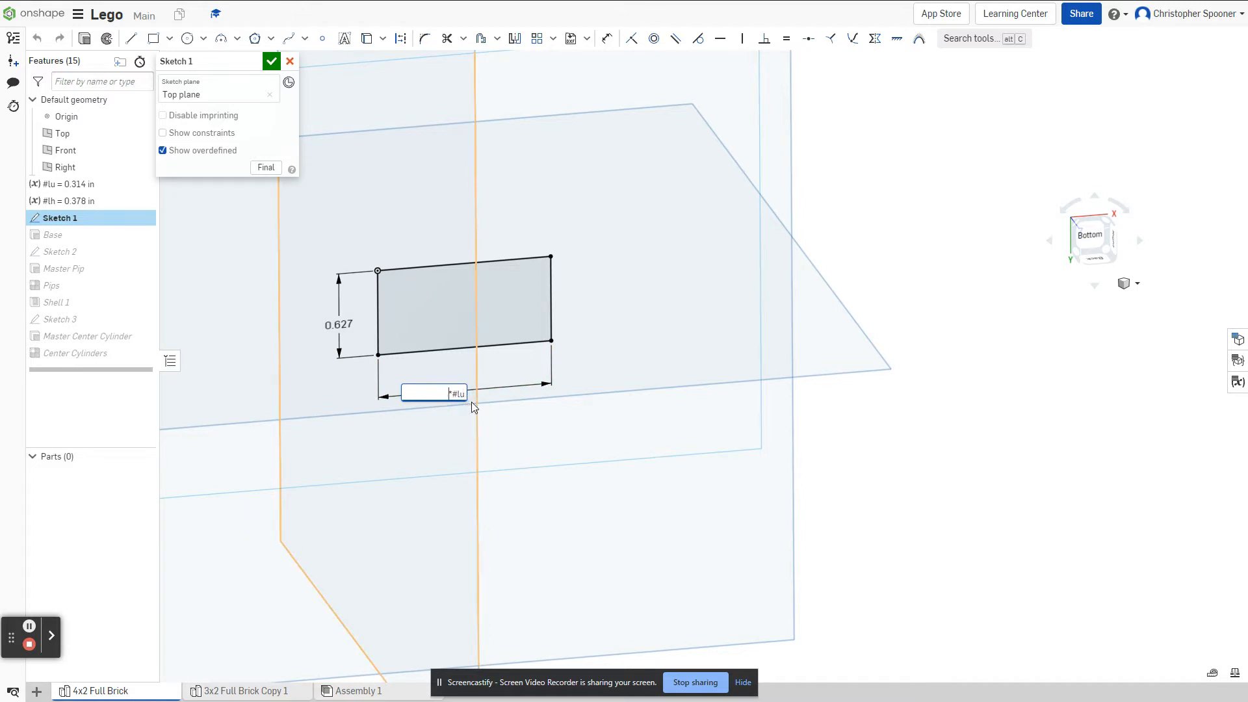
text(3)
click(271, 63)
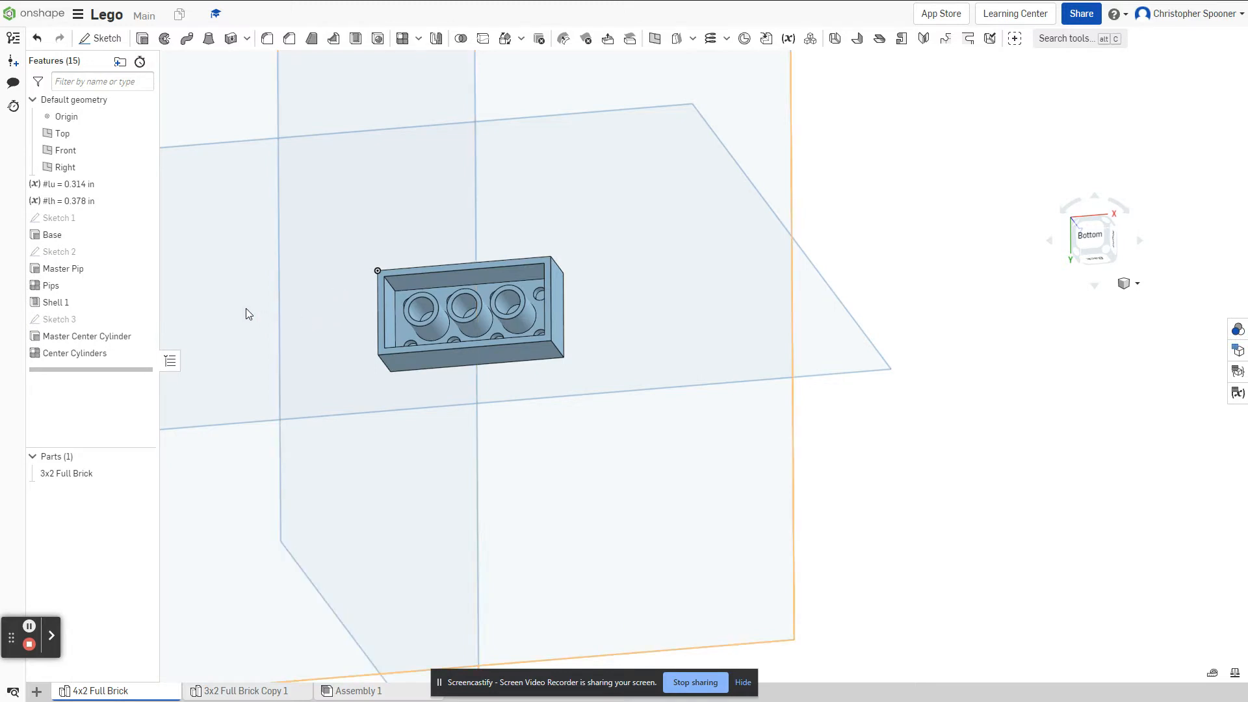
Step: Edit Sketch 1 again and set the base rectangle's length to 3*#lu
scroll(248, 313, up, 3)
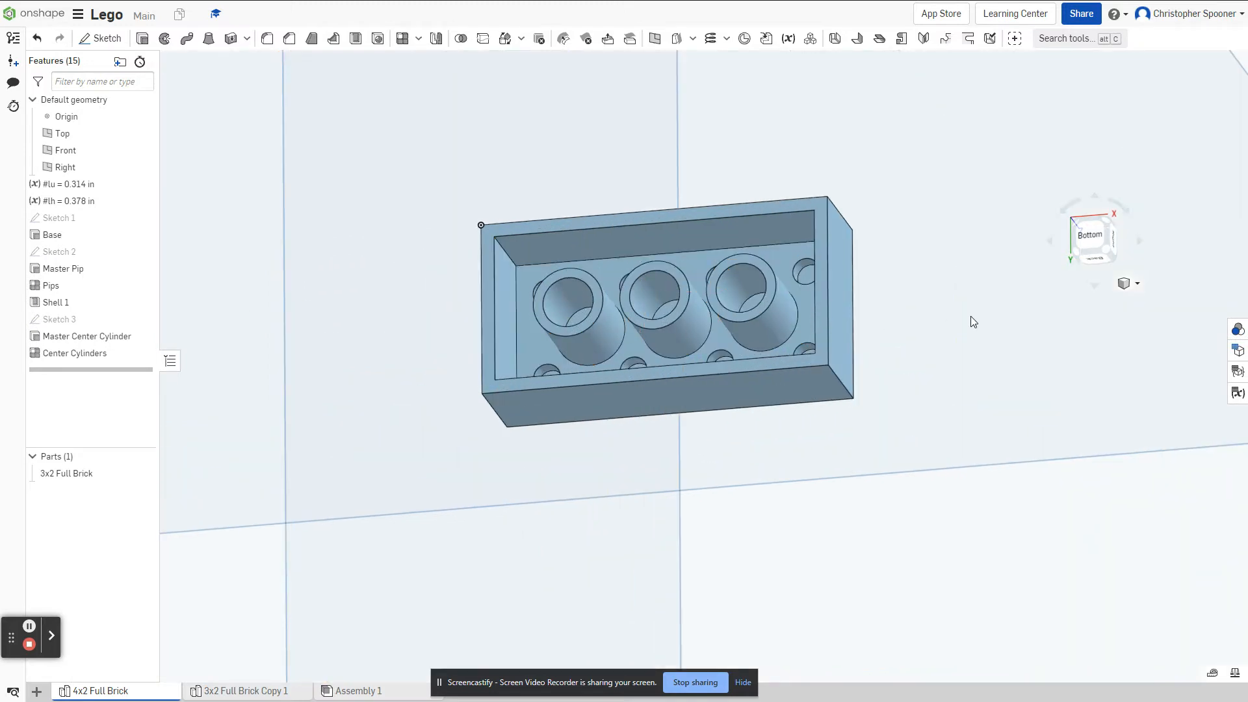
right_drag(970, 318, 832, 259)
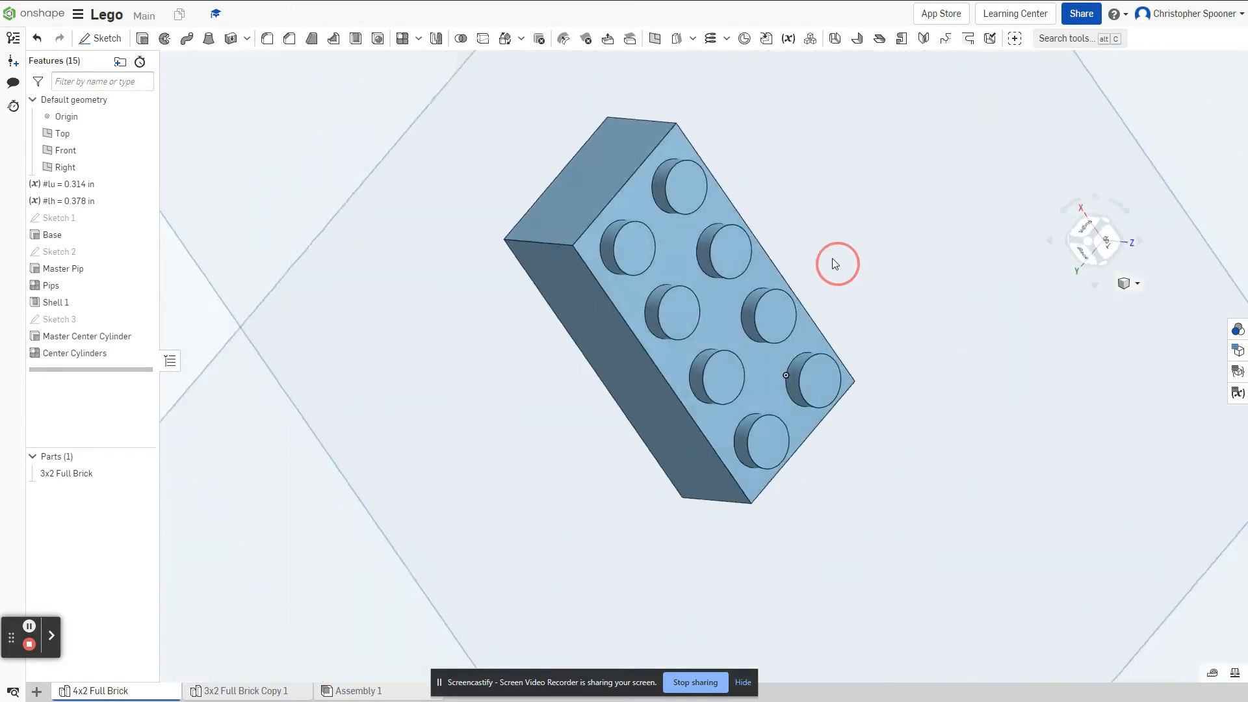
double_click(57, 218)
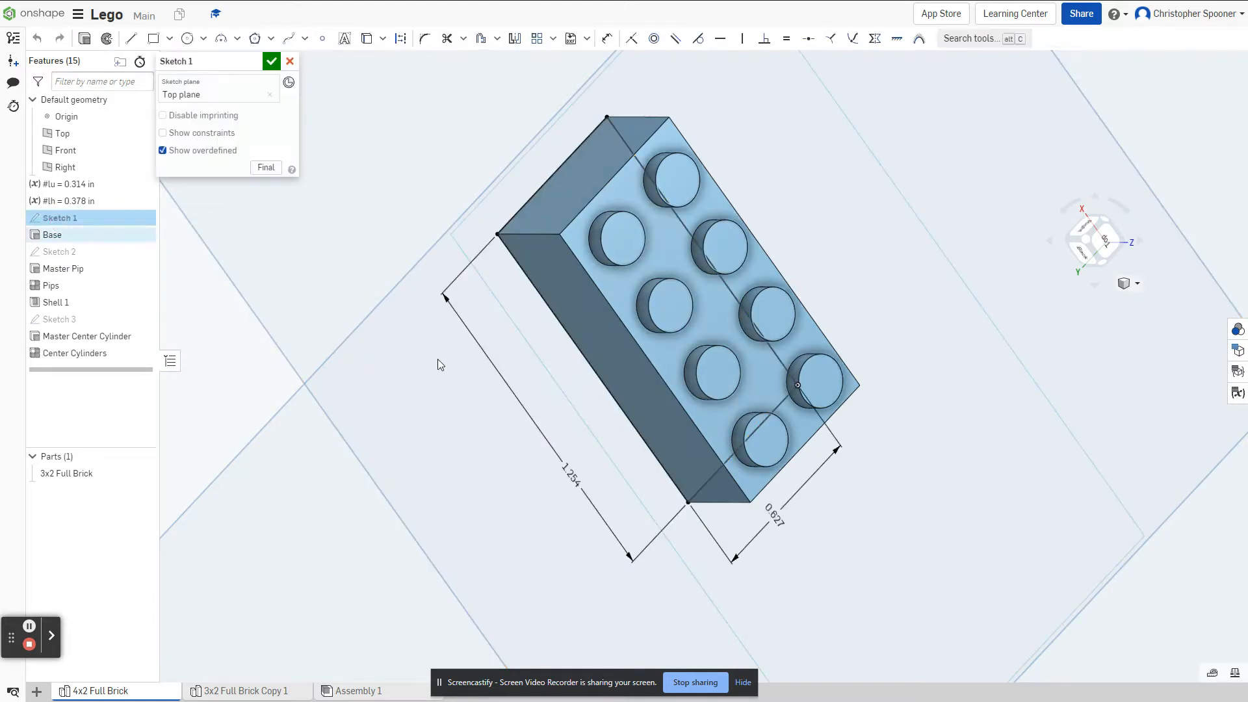
double_click(569, 478)
click(585, 479)
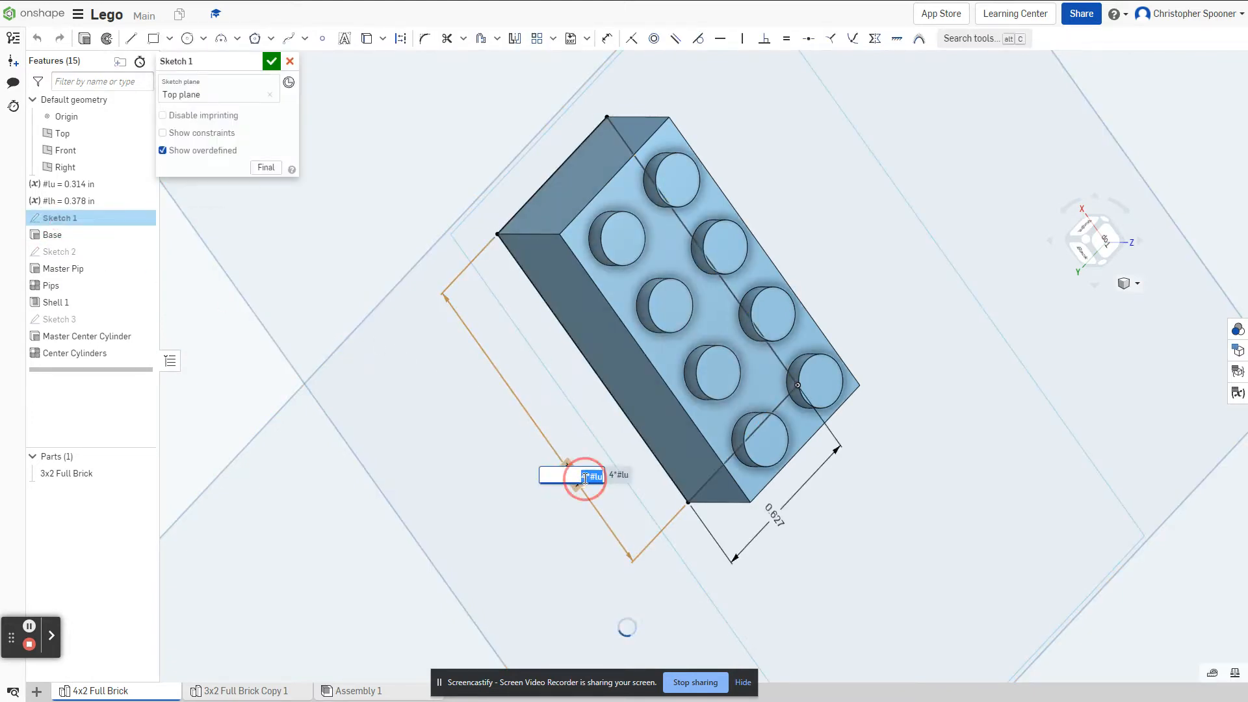
click(597, 479)
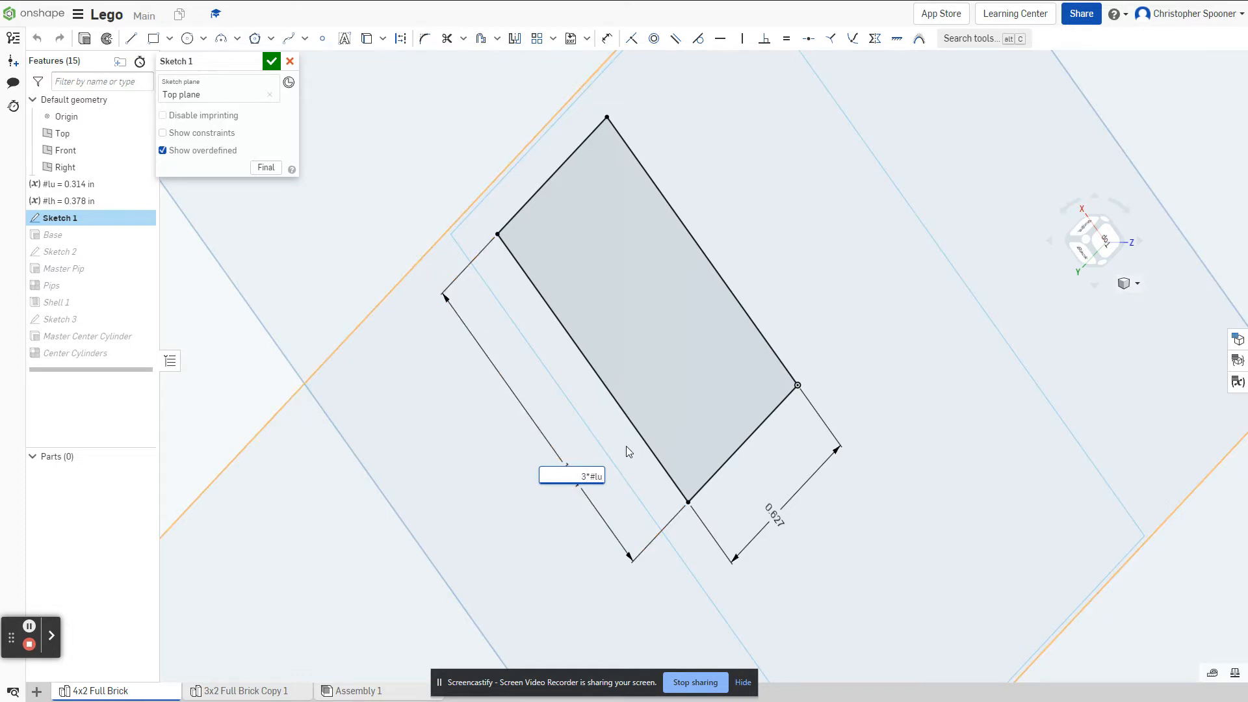
key(Return)
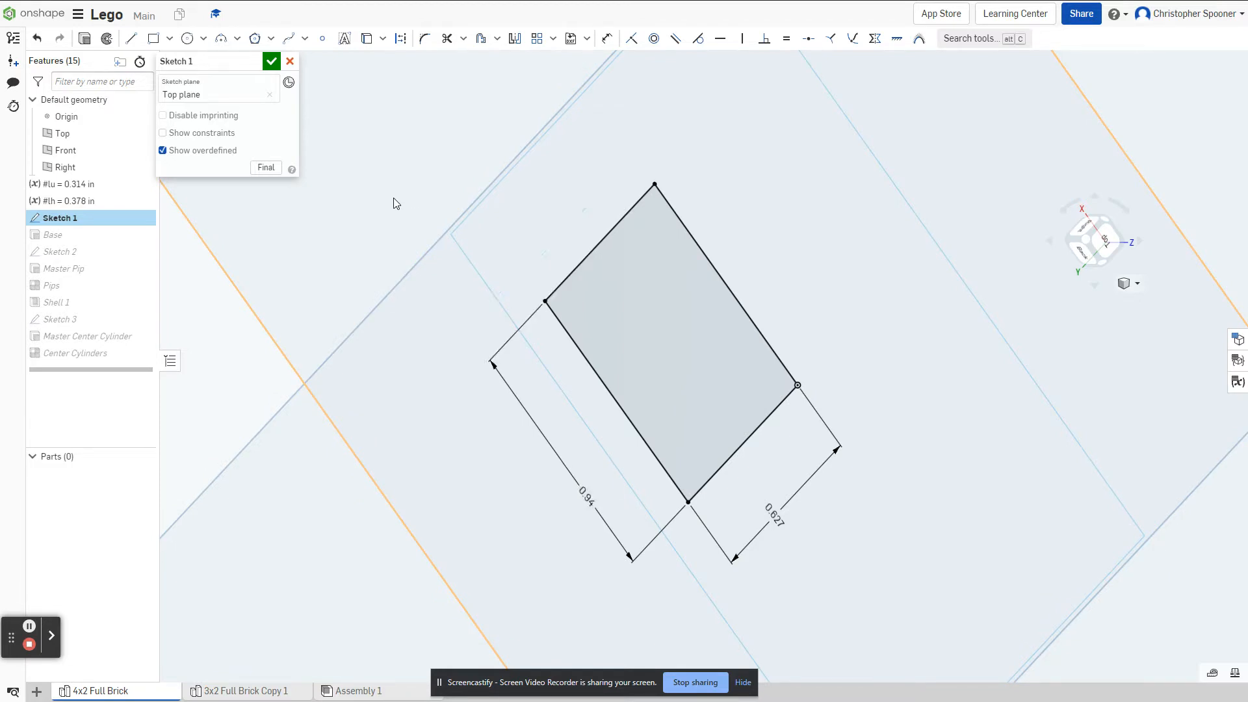
click(271, 61)
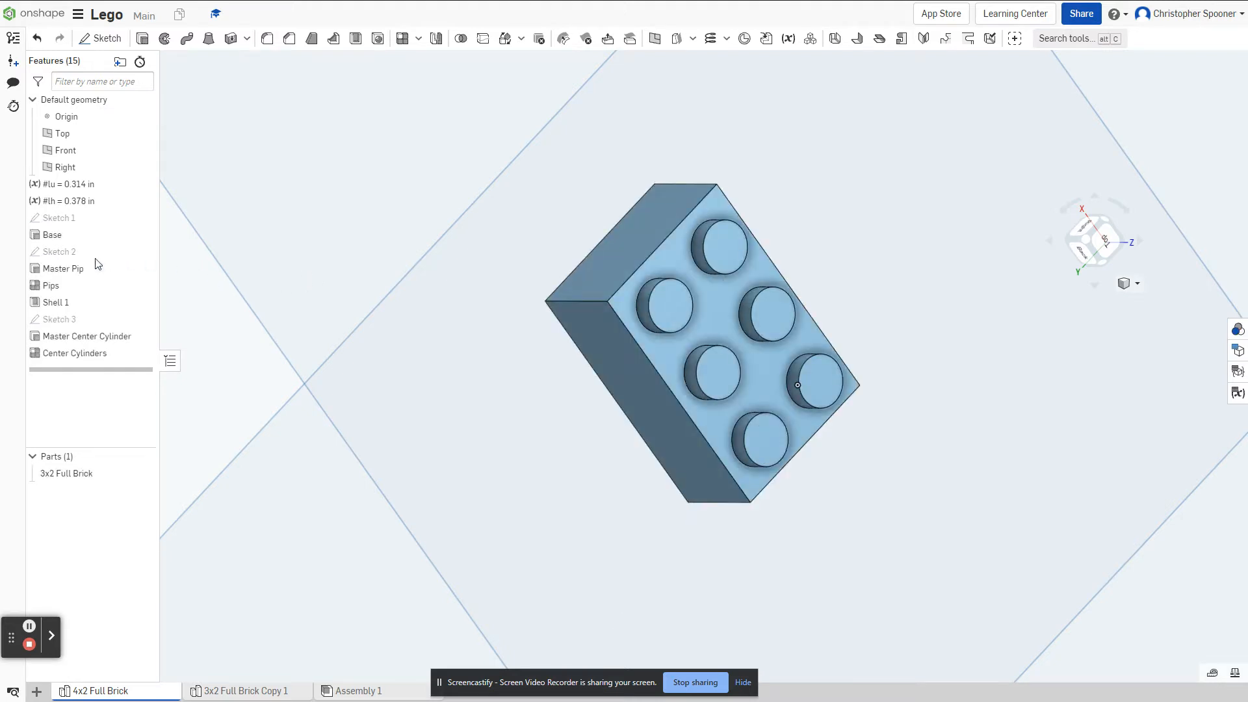
Step: Set the first-direction instance count of the Pips linear pattern to 3
click(47, 288)
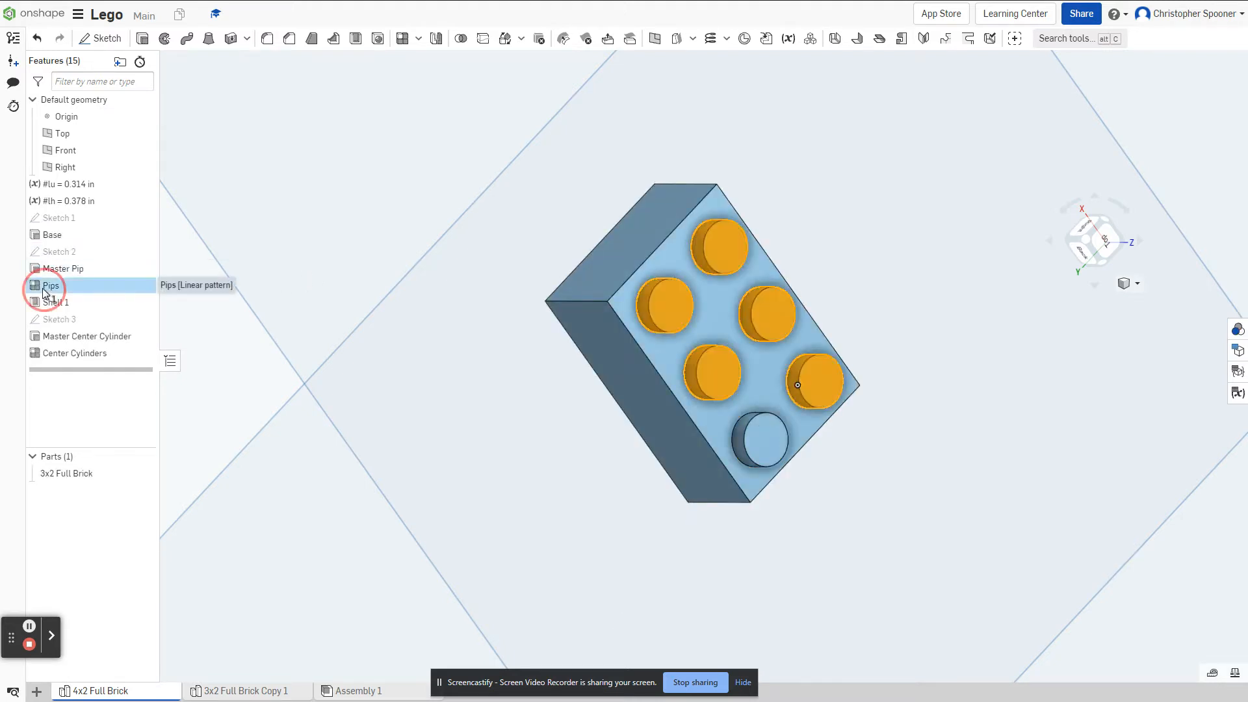
double_click(45, 289)
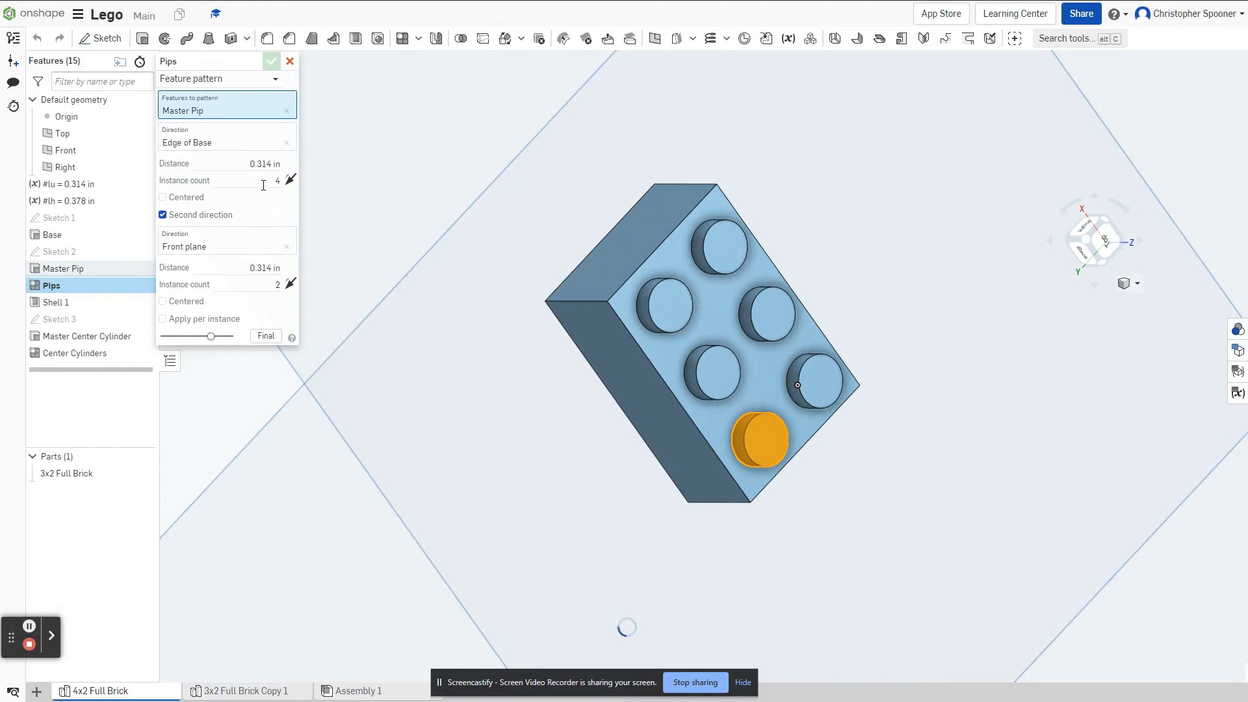
click(273, 176)
text(3)
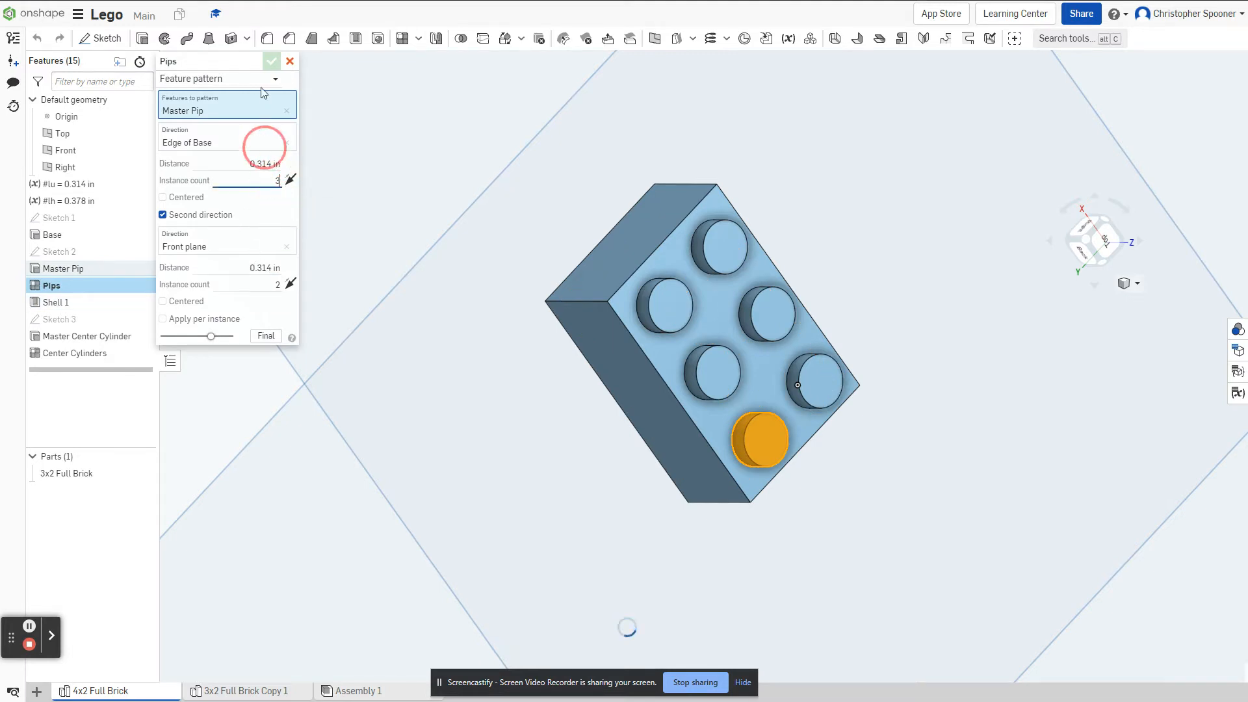
click(271, 60)
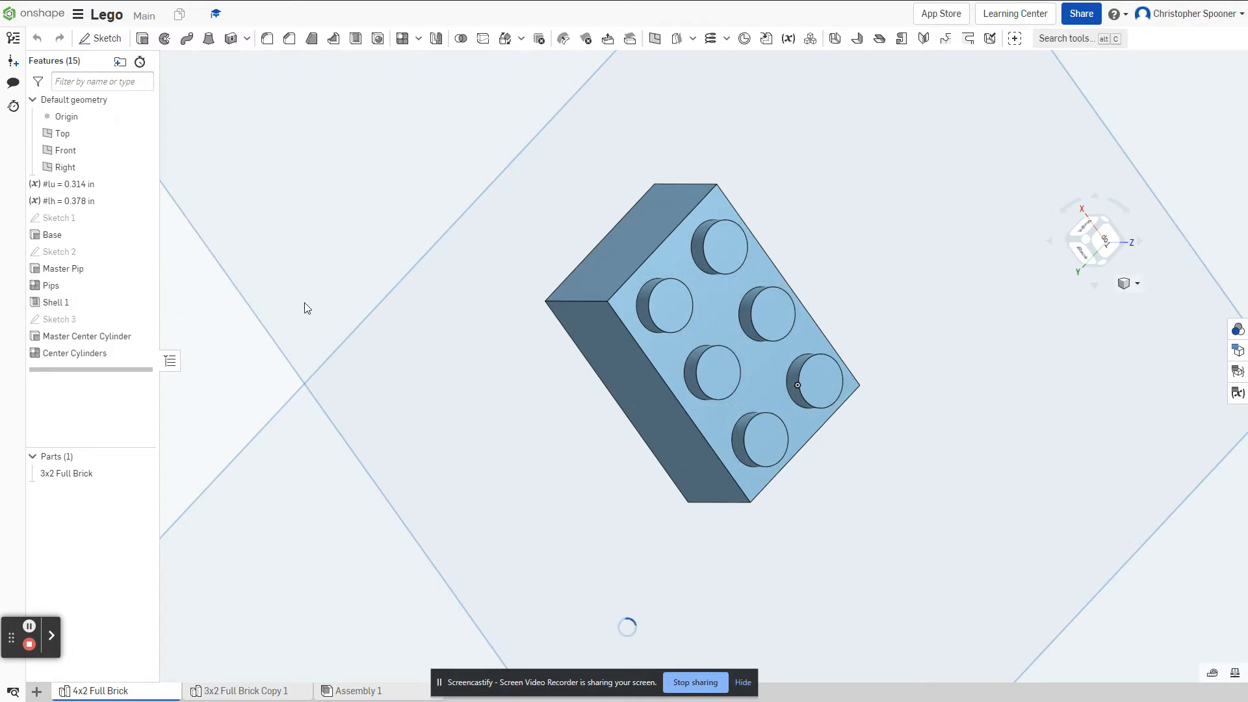
Step: Examine the shortened brick from above and below, including the center cylinders on its underside
scroll(305, 303, down, 3)
scroll(374, 322, down, 5)
scroll(384, 305, up, 5)
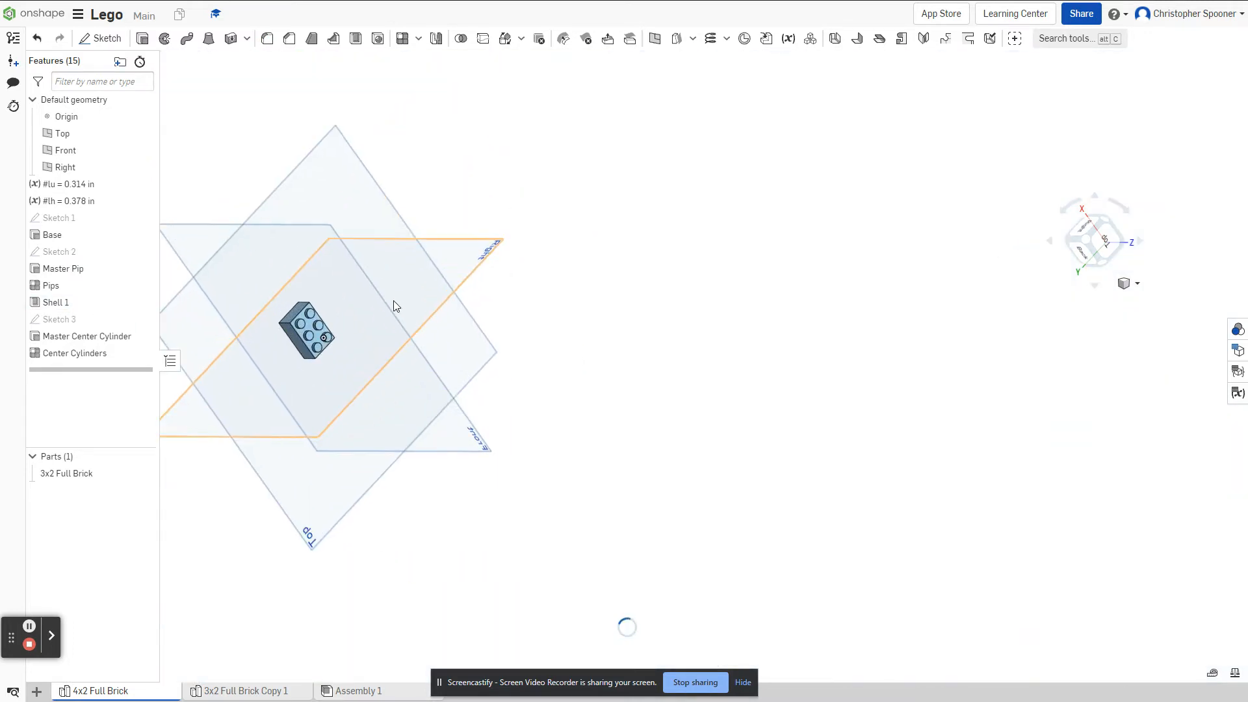
middle_drag(336, 306, 741, 315)
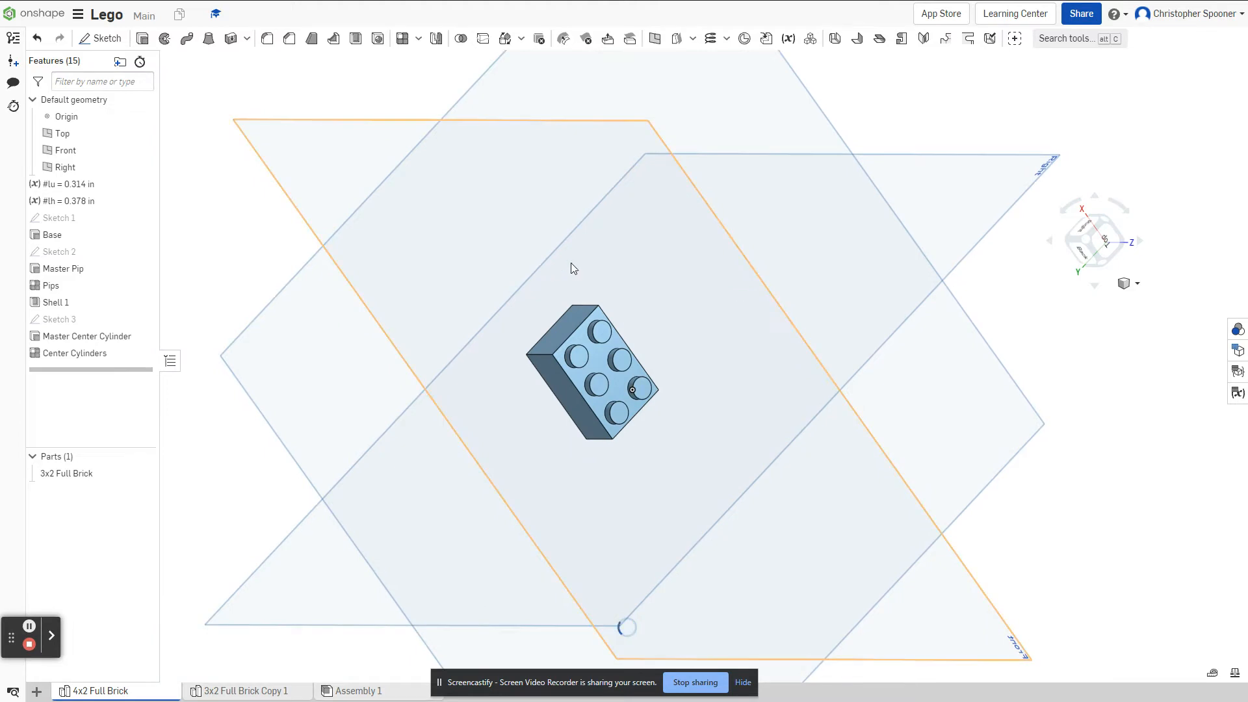
right_drag(570, 264, 717, 259)
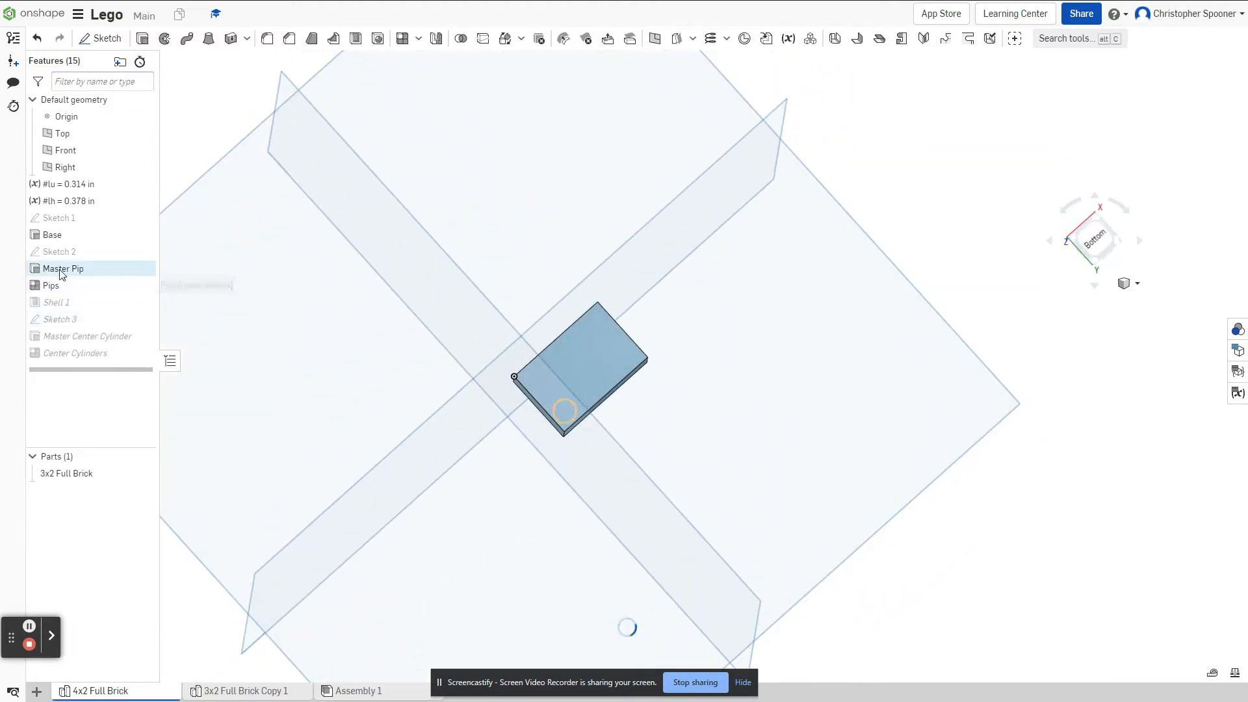
right_drag(295, 370, 298, 407)
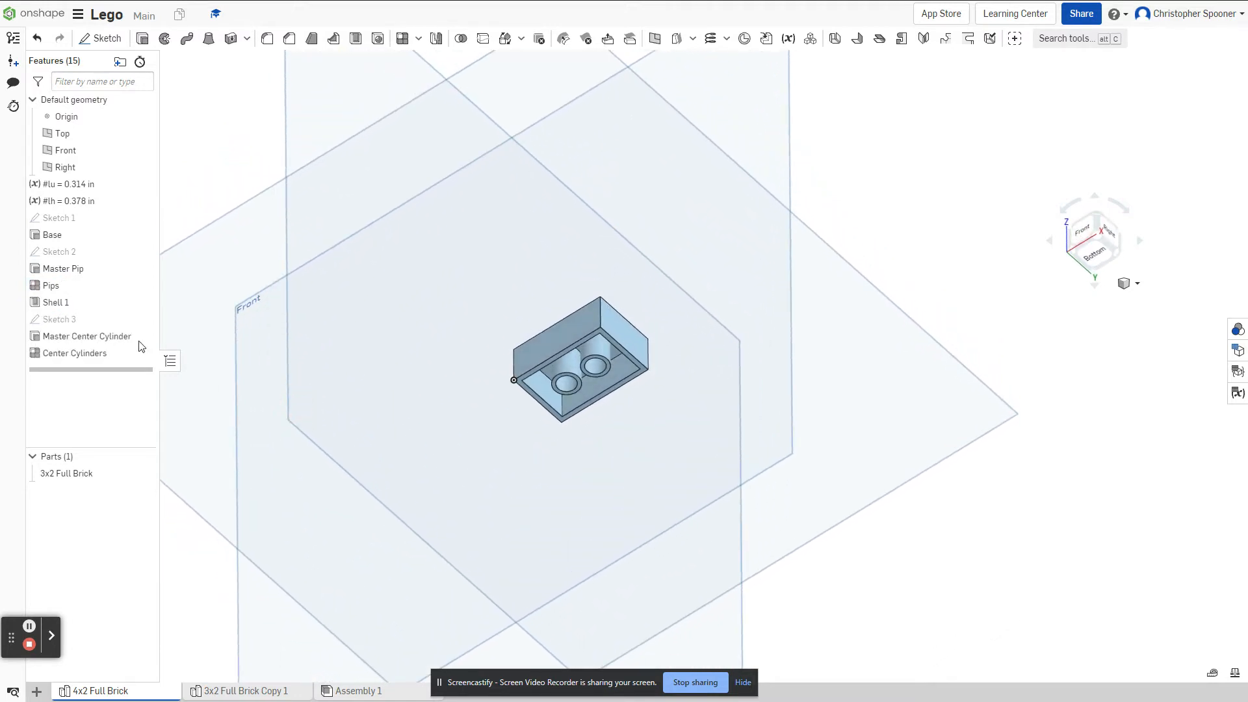
Step: Set the instance count of the Center Cylinders feature pattern to 2 and check the brick from below and above
click(82, 356)
double_click(82, 355)
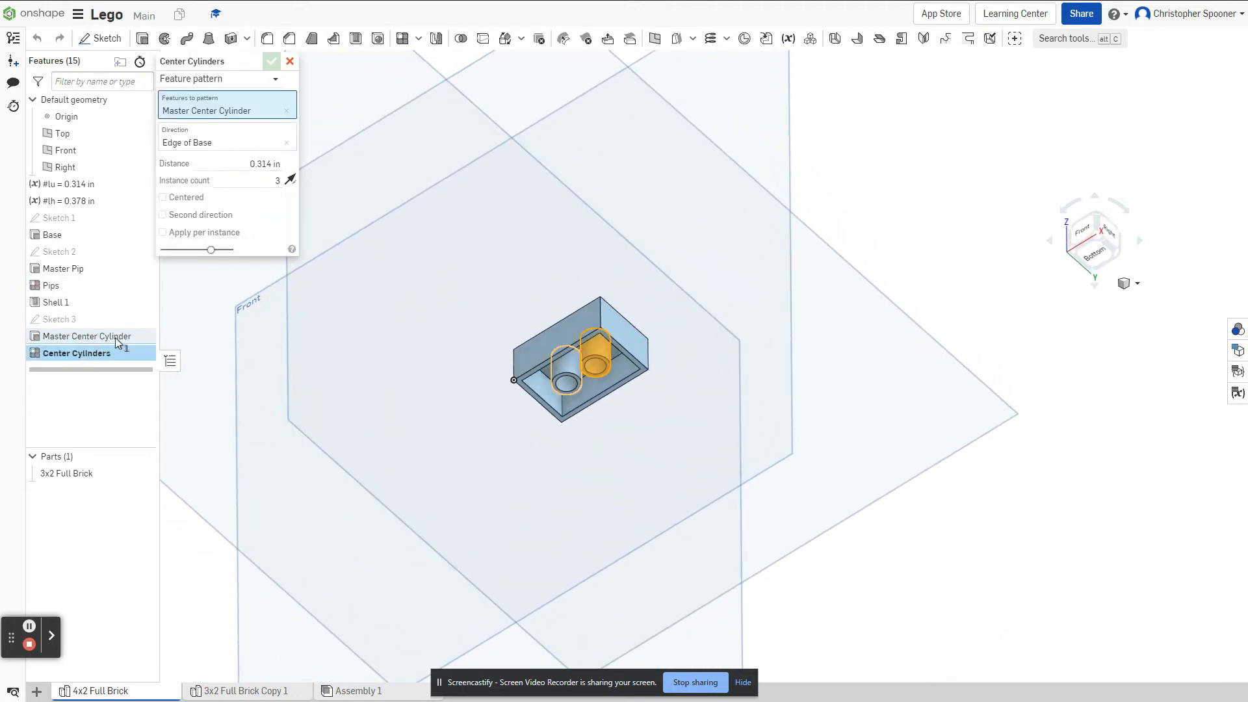
click(277, 180)
text(2)
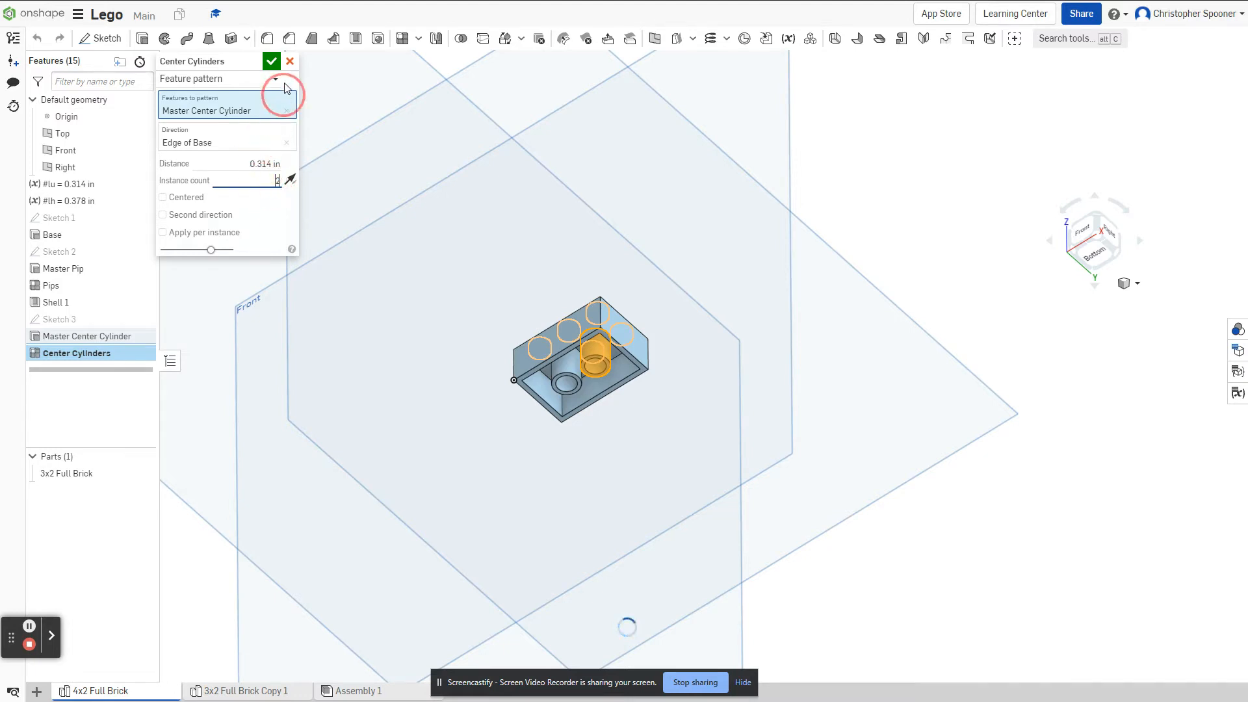
click(271, 63)
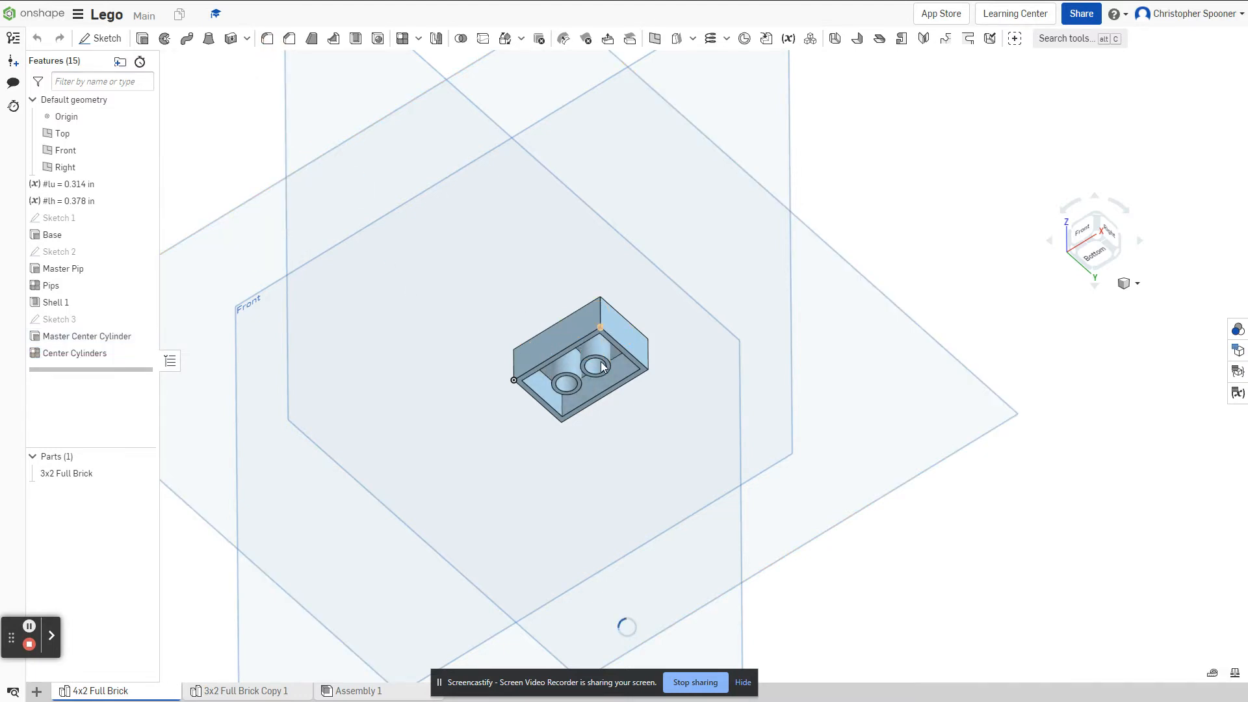
scroll(591, 379, up, 4)
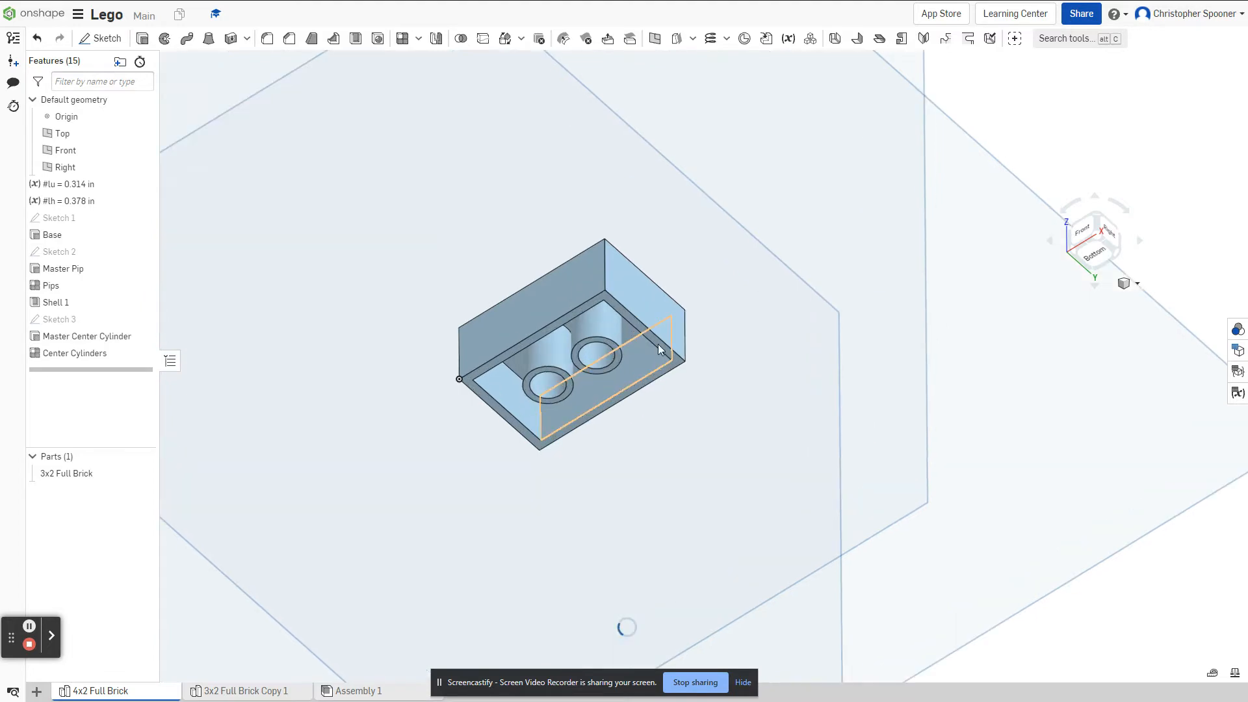
scroll(716, 279, down, 2)
right_drag(724, 279, 787, 379)
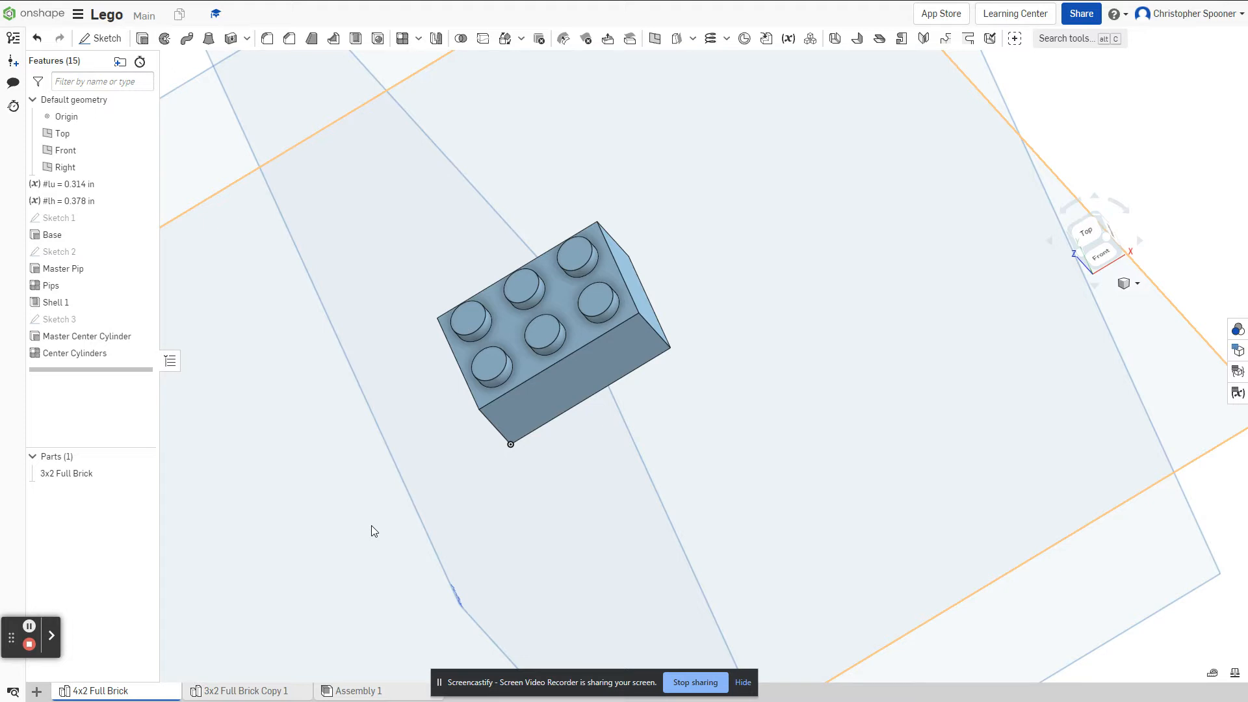
Step: Rename the Part Studio containing the modified six-pip brick to 3x2 Full Brick
click(221, 691)
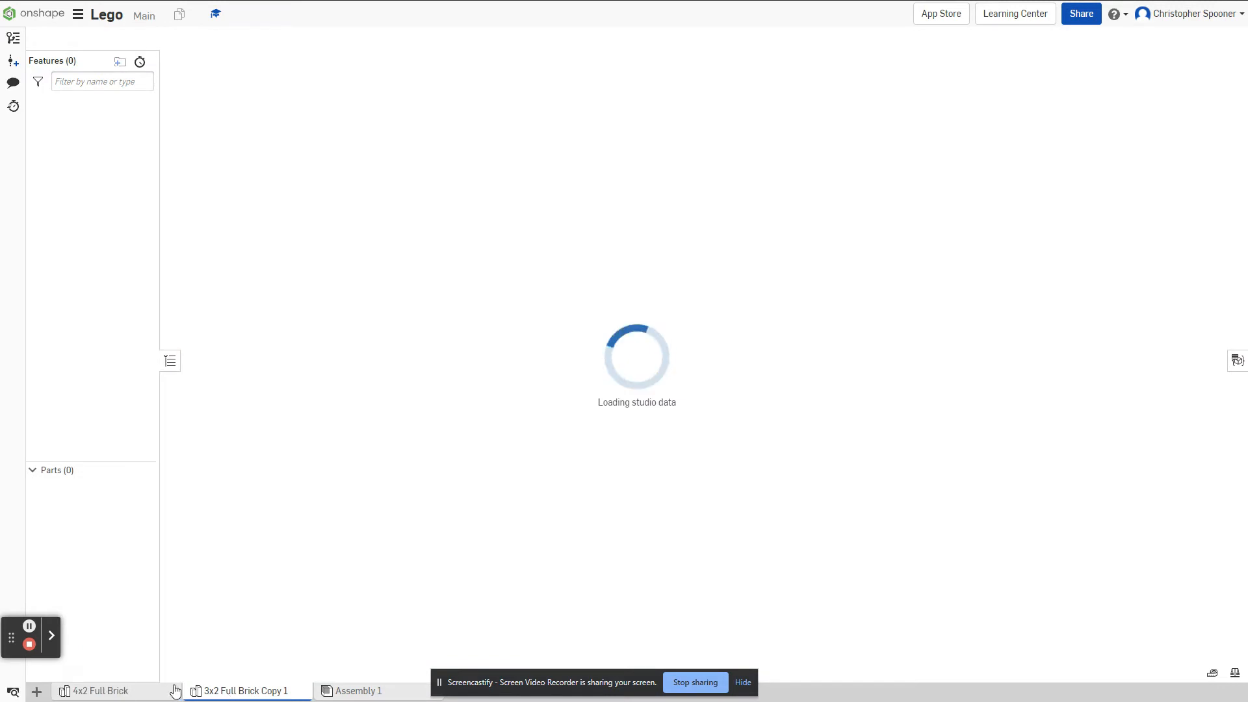
click(169, 689)
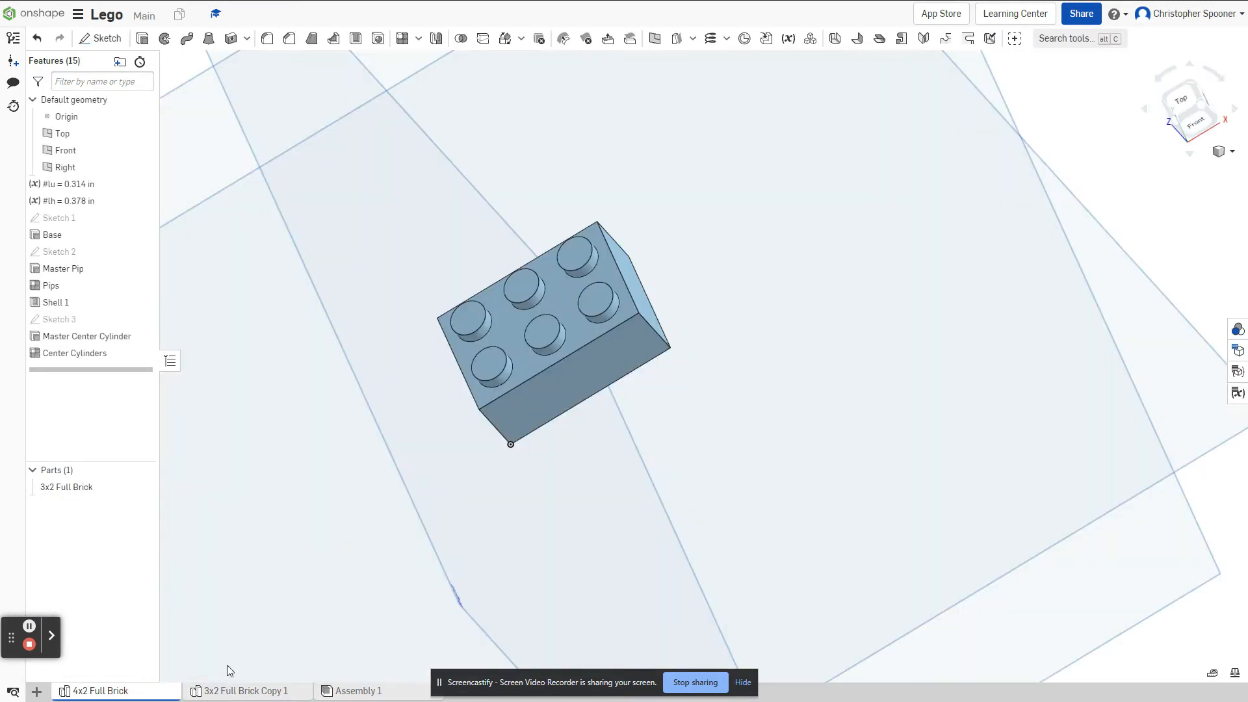
right_click(123, 690)
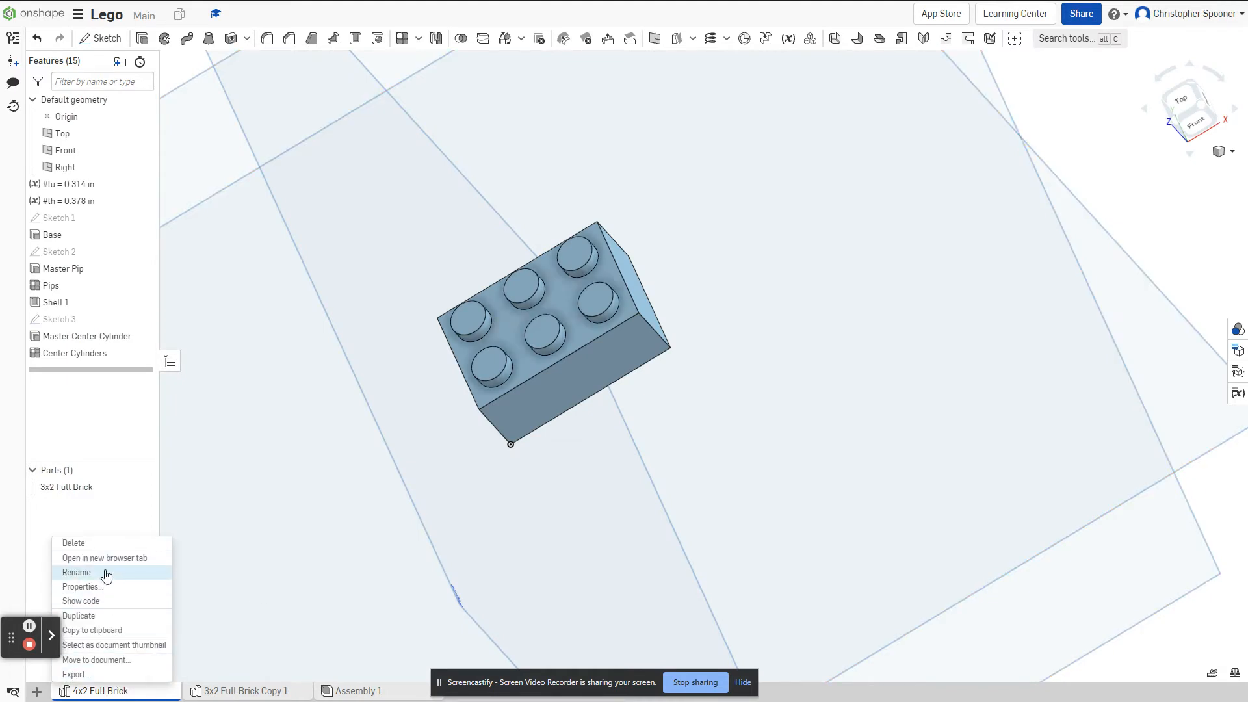
click(108, 574)
click(81, 691)
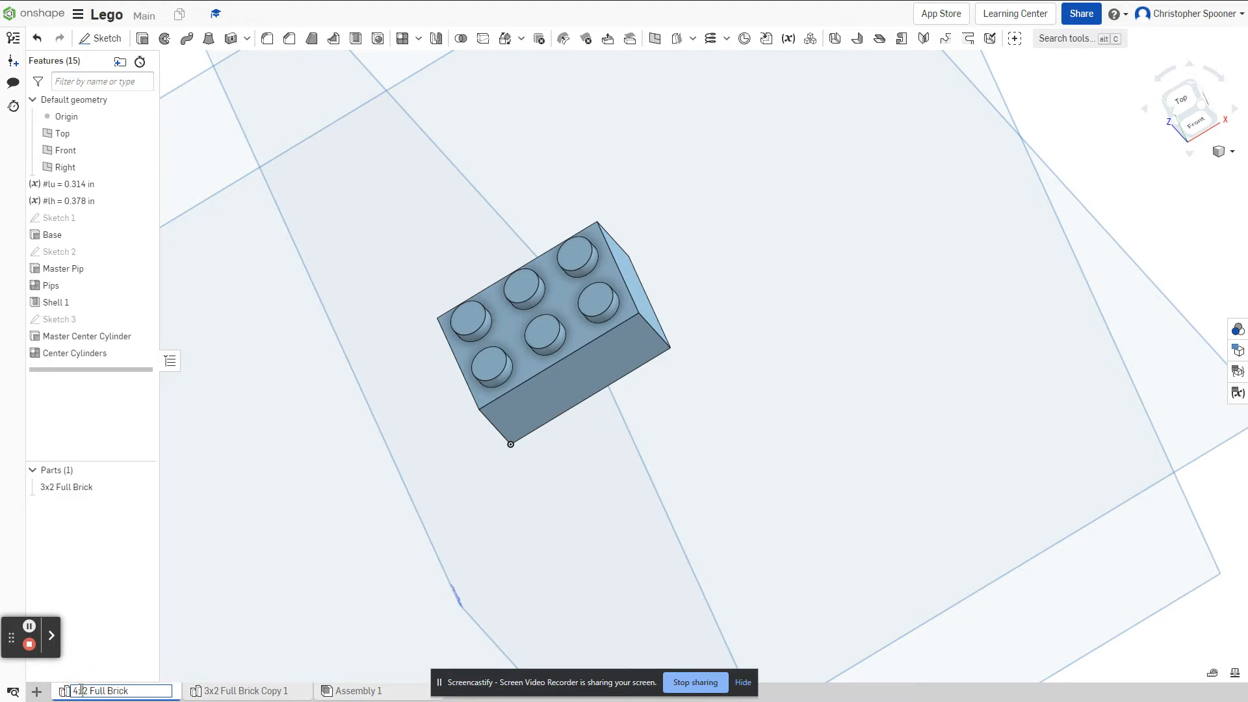
click(84, 688)
key(BackSpace)
text(3)
key(Return)
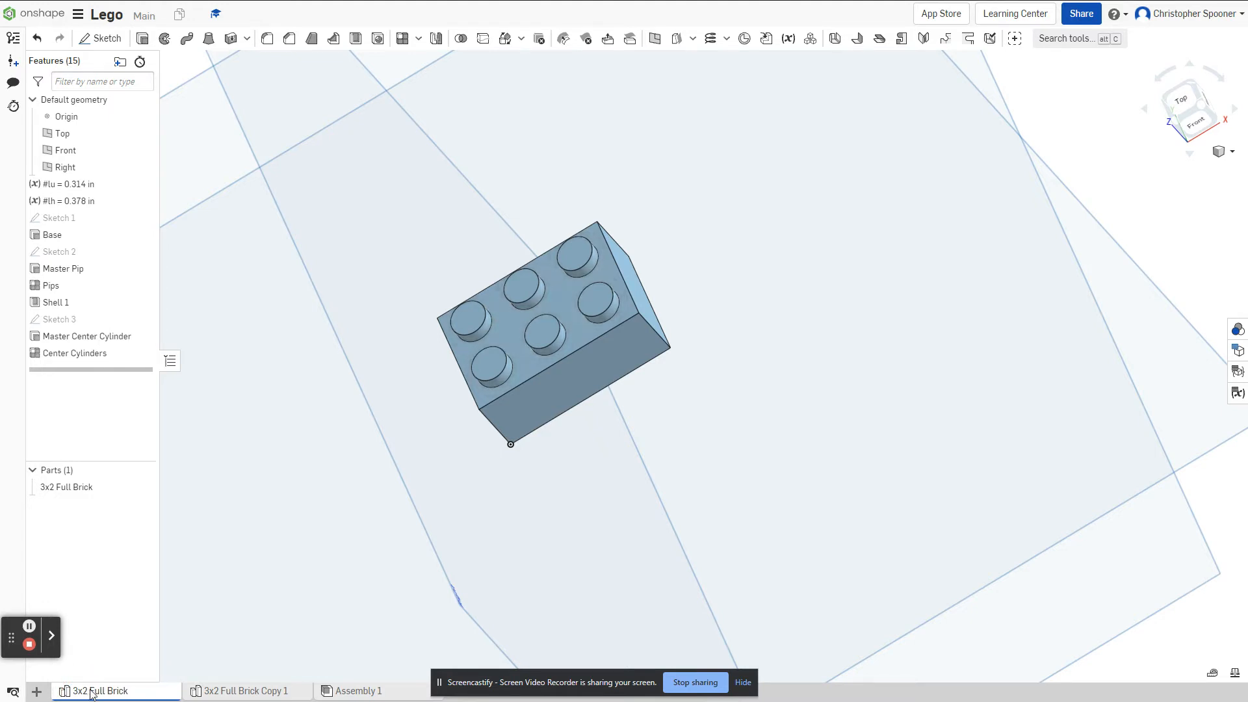
Step: Rename the copied Part Studio containing the original eight-pip brick to 4x2 Full Brick
click(260, 691)
right_click(260, 691)
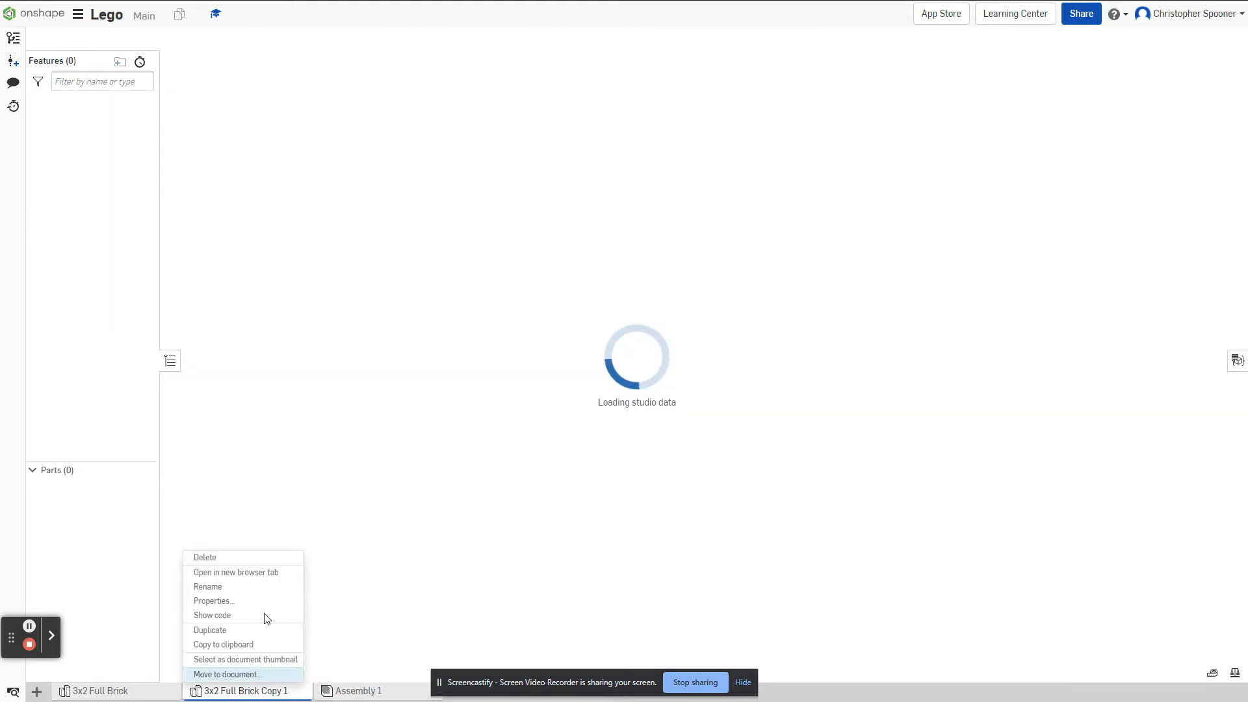
click(248, 586)
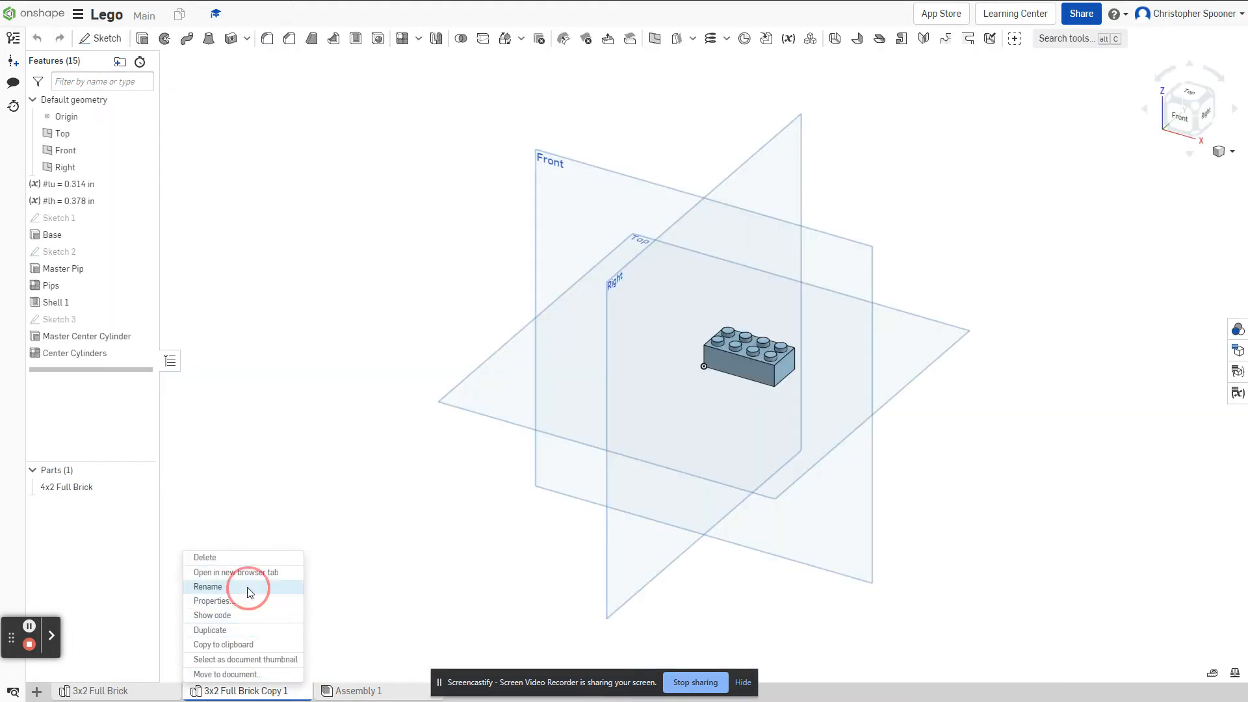
click(216, 692)
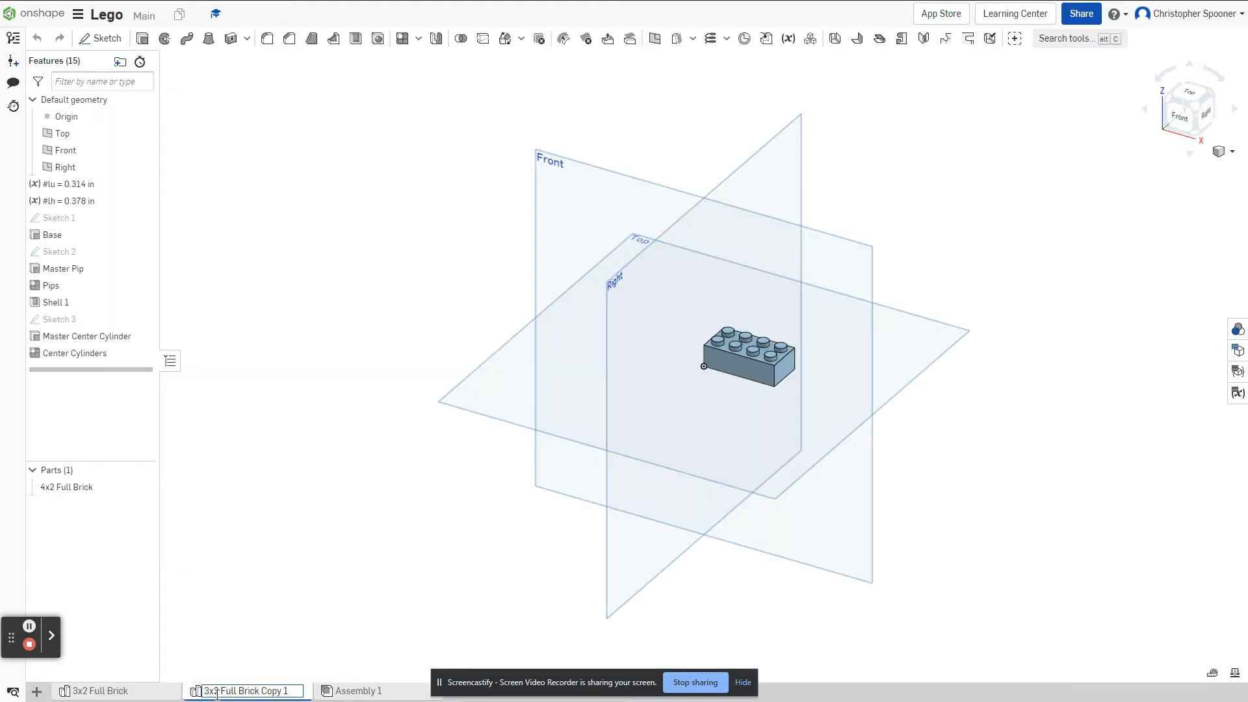
key(BackSpace)
text(4)
key(Return)
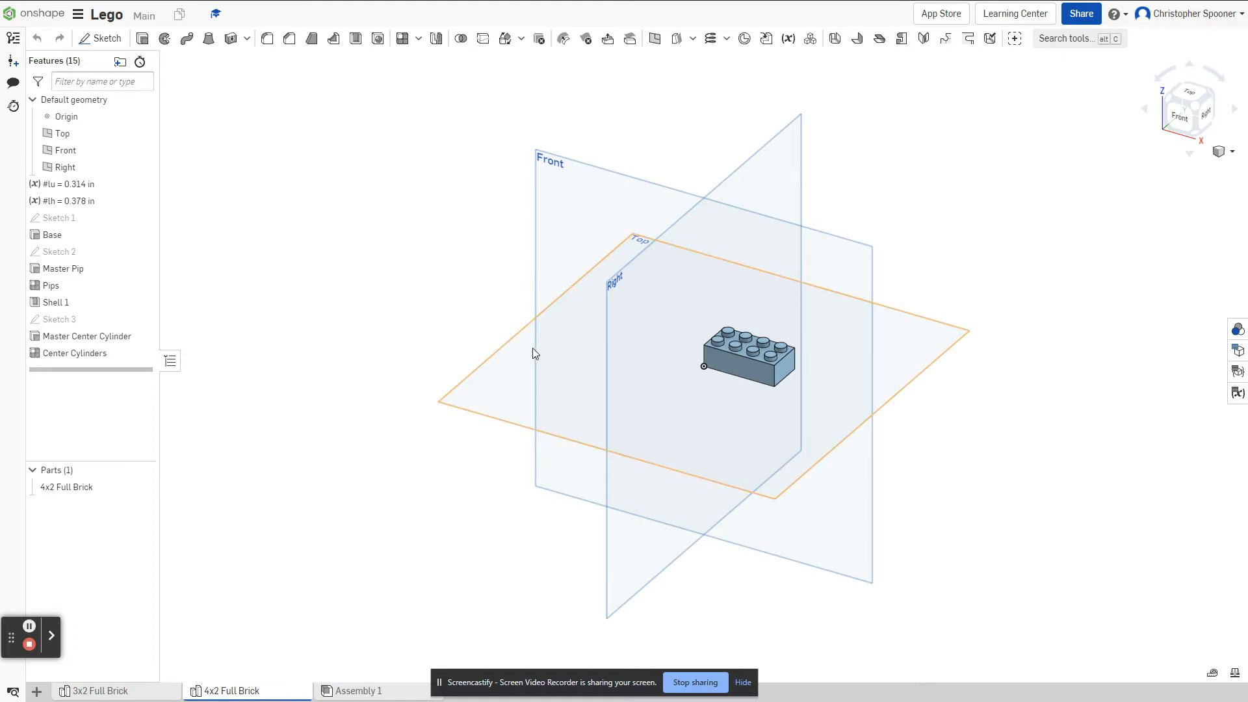
Step: Open the #lu variable of the 4x2 brick for editing and consult the recorded brick measurements in Notepad
scroll(714, 310, up, 5)
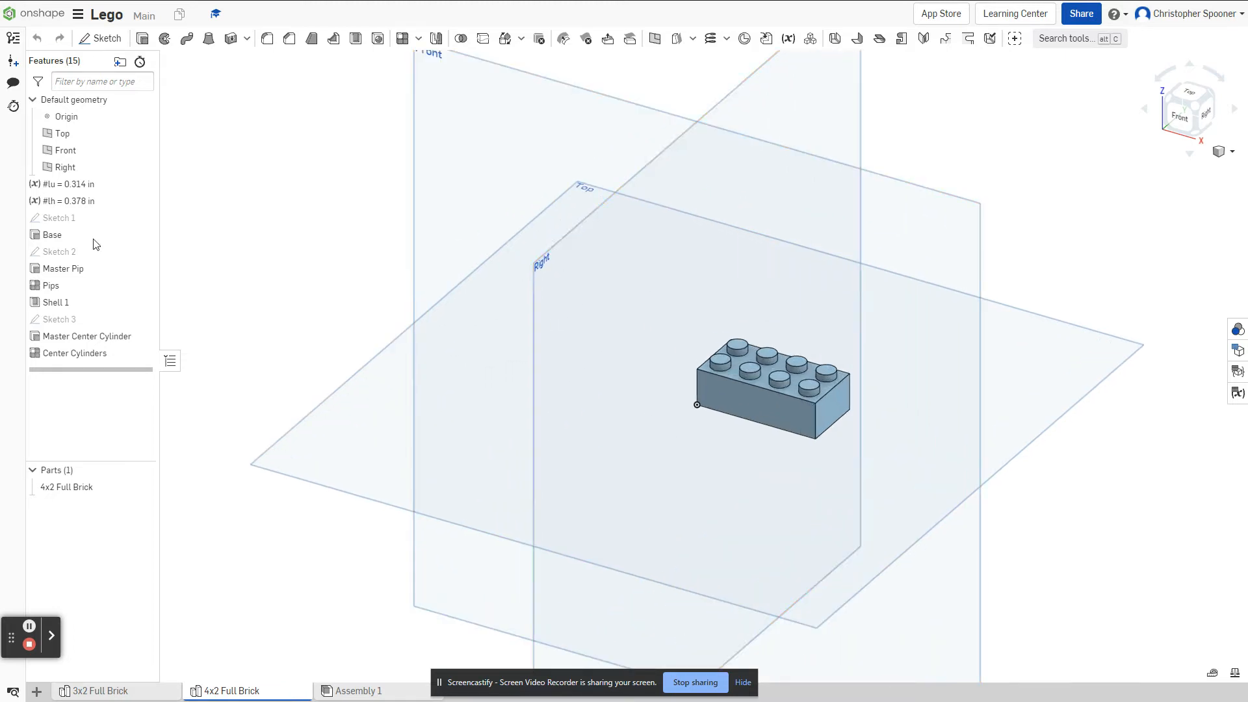
double_click(83, 188)
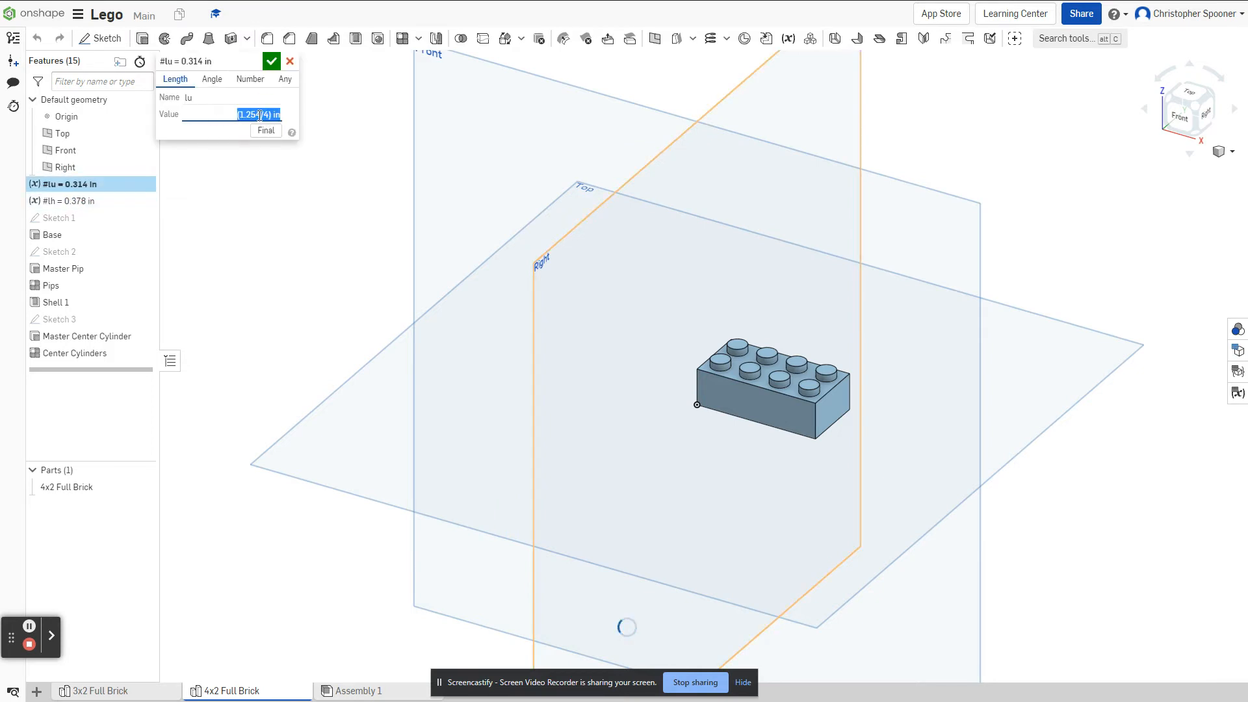
click(259, 115)
key(super+Tab)
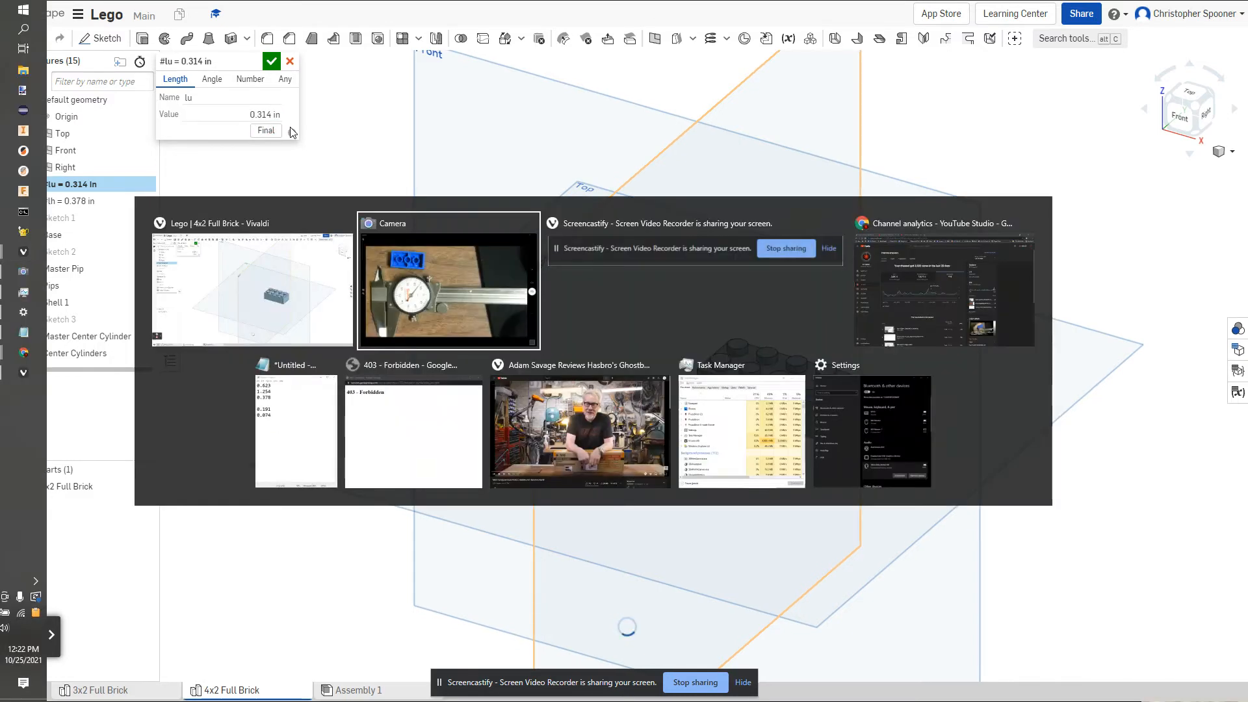
key(alt+Tab)
key(alt+Tab)
key(alt+Tab)
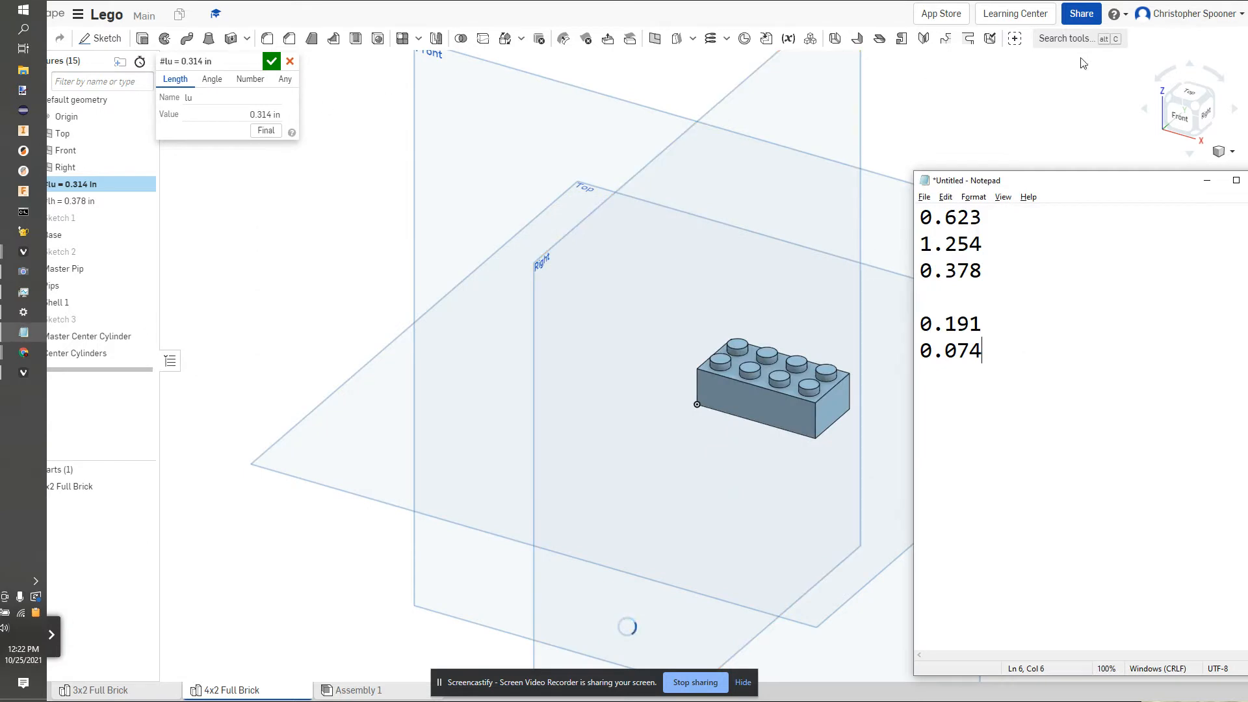
key(alt+Tab)
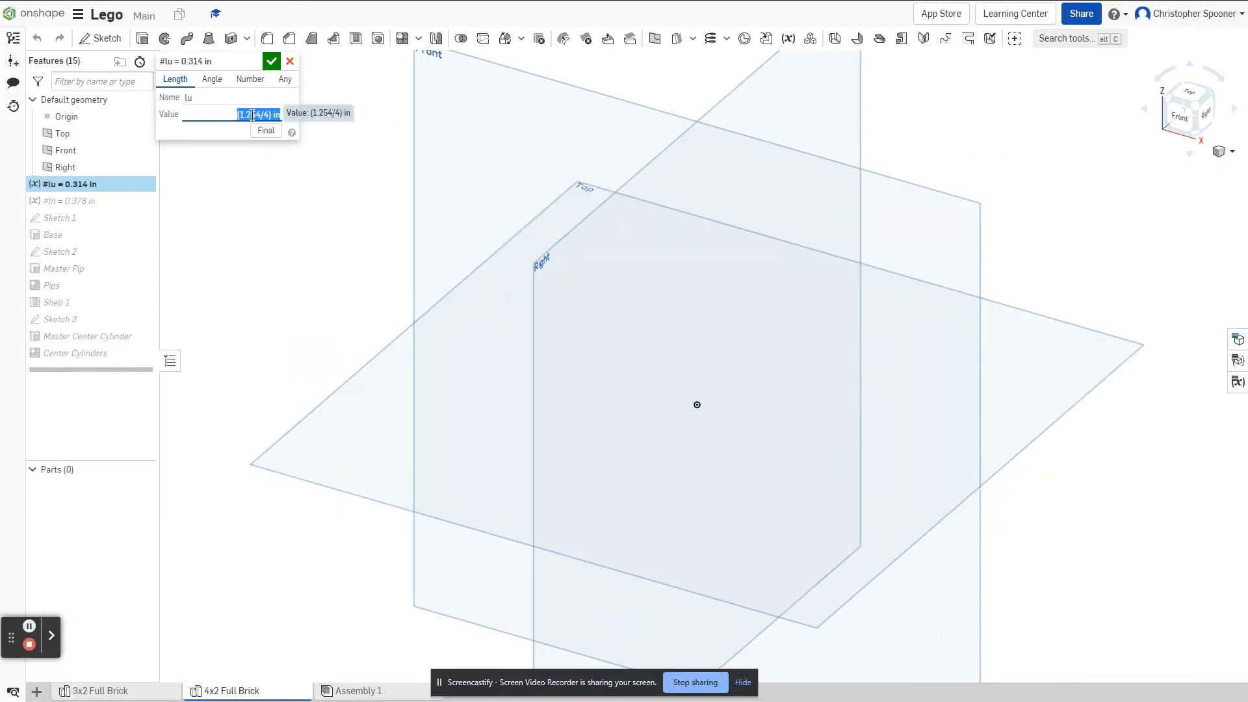
Step: Set the value of the #lu variable in the 4x2 Full Brick studio to (.623/2) in
click(255, 115)
drag(260, 115, 242, 114)
key(BackSpace)
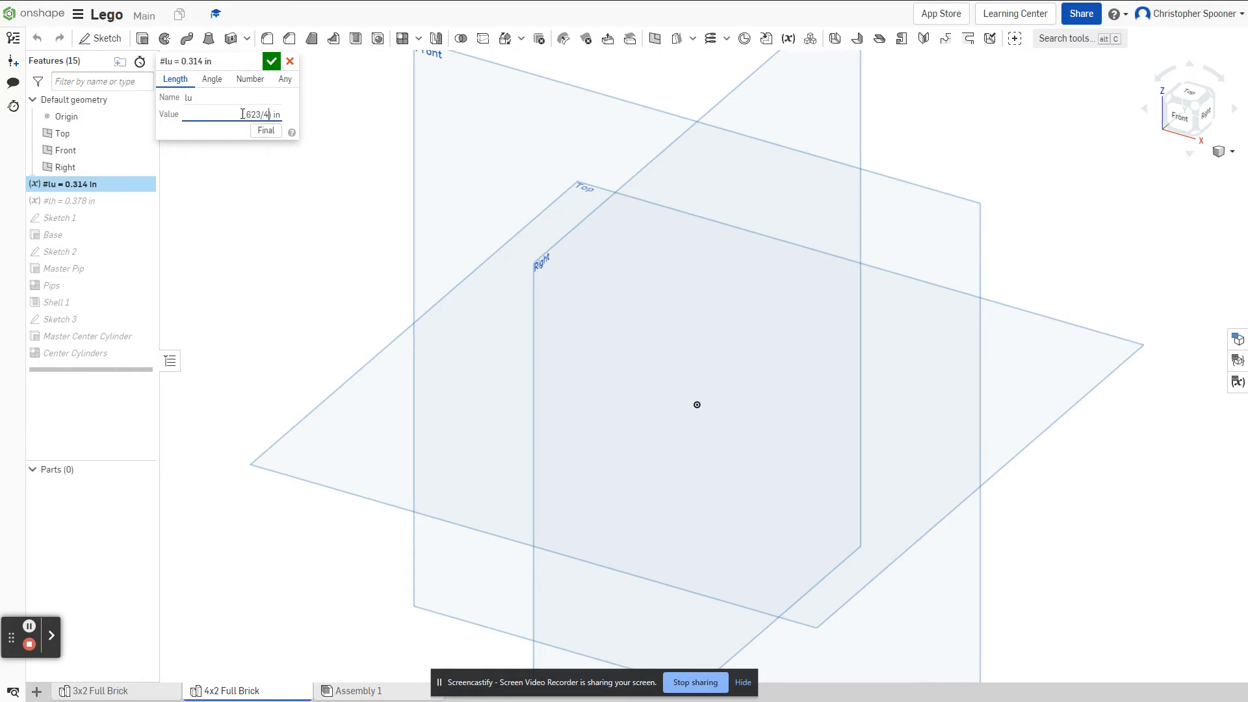
click(272, 61)
click(29, 627)
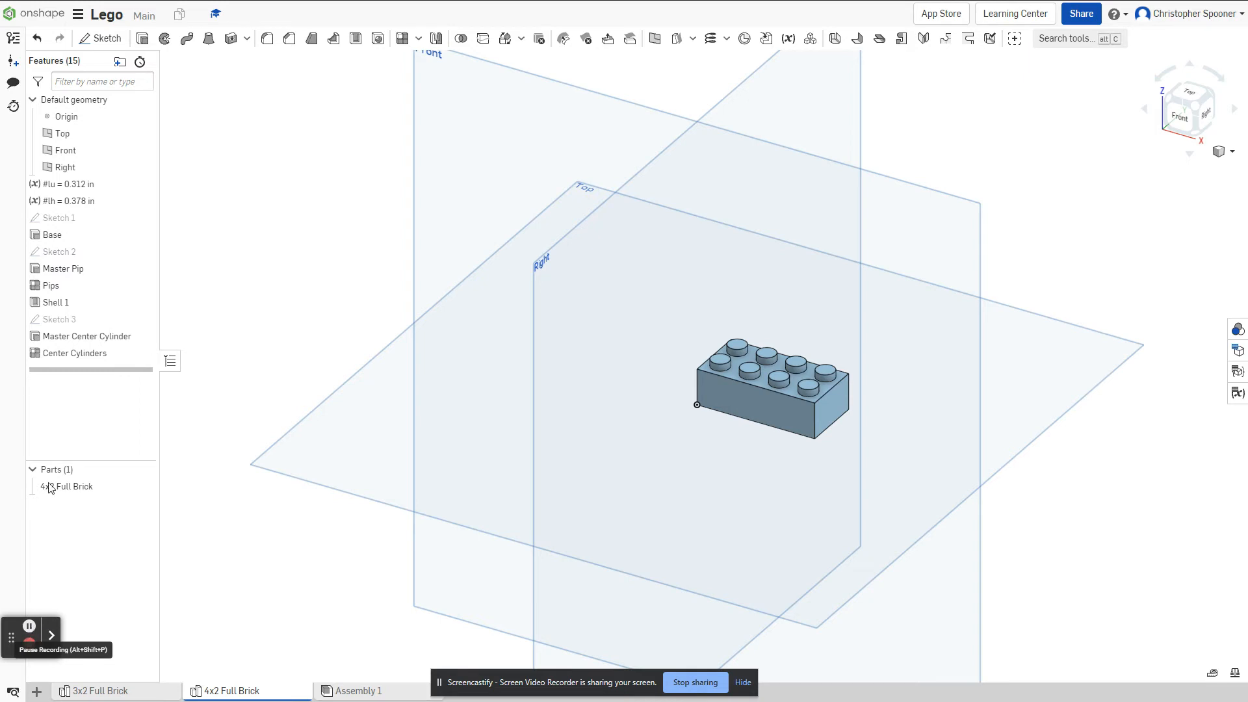
Step: Set the #lu variable to 1 in and examine the base size and pip spacing of the enlarged brick
click(83, 187)
double_click(84, 187)
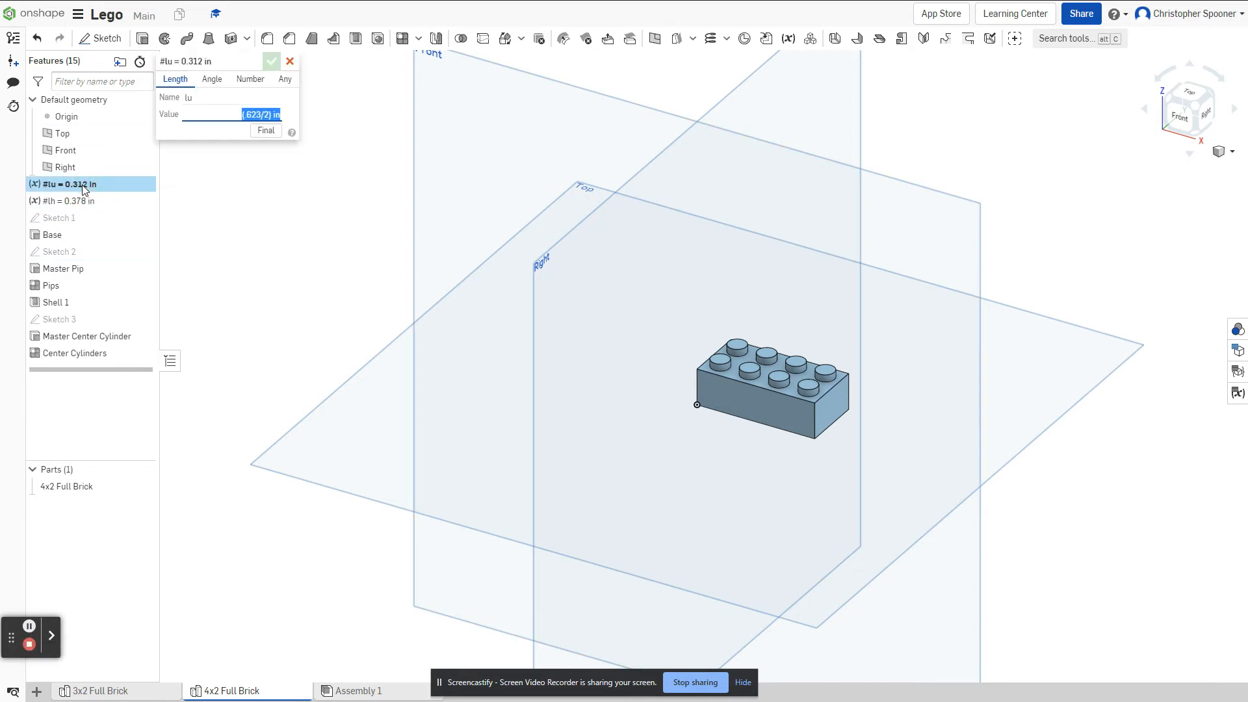
key(BackSpace)
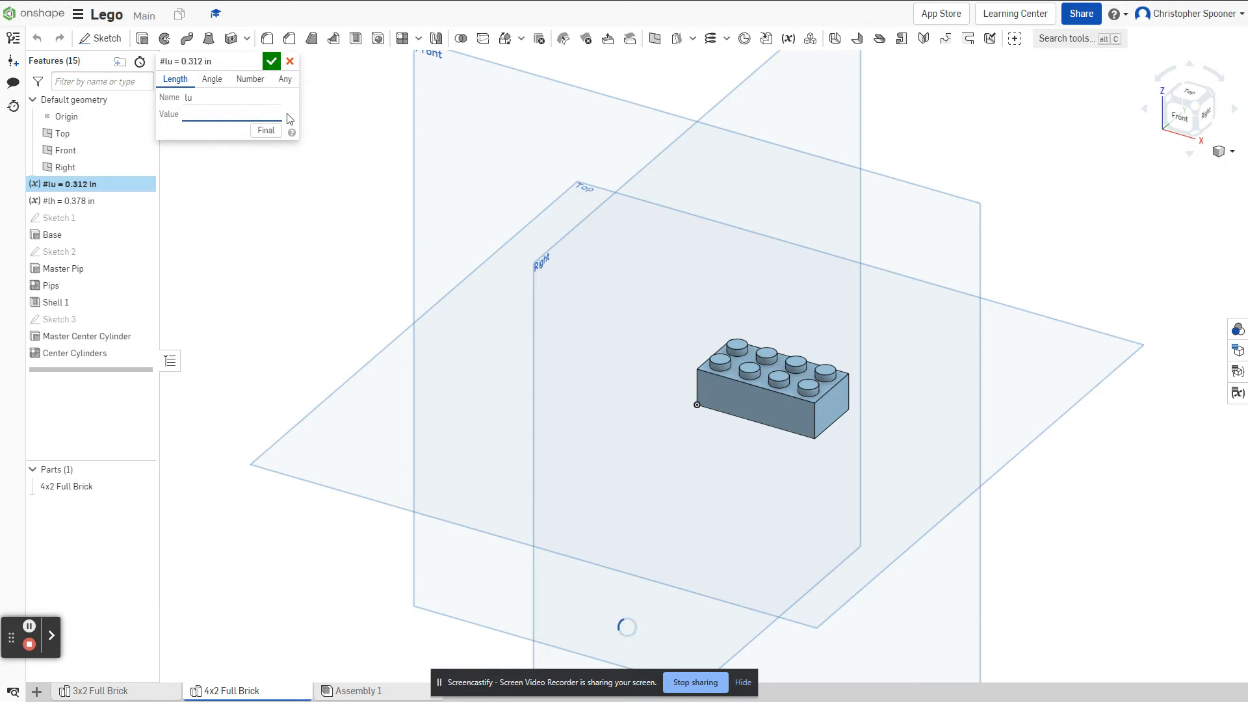
click(271, 62)
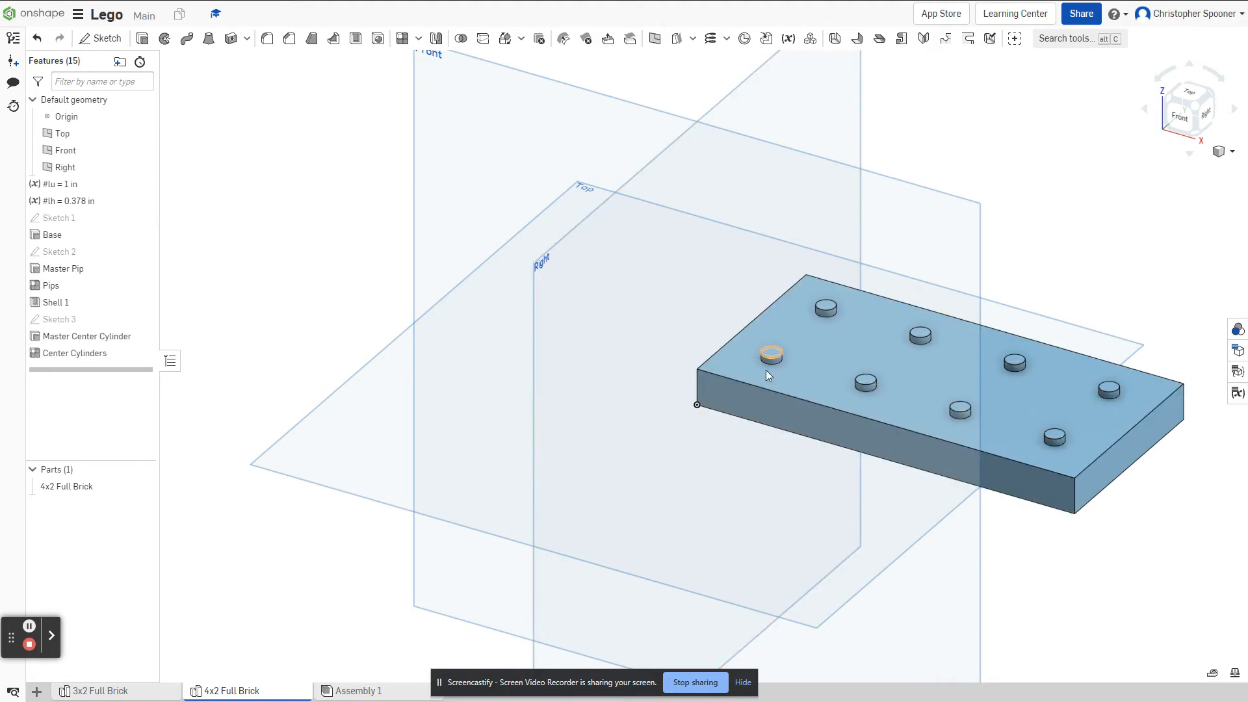
scroll(793, 360, up, 5)
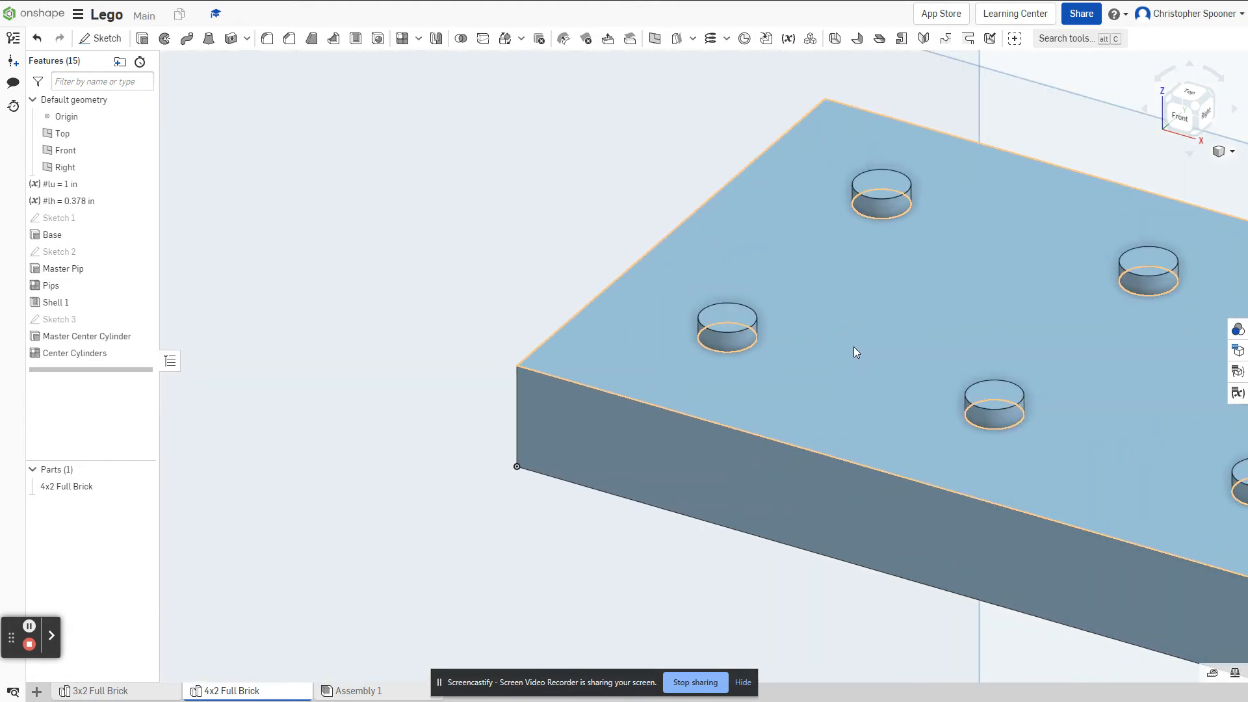
scroll(842, 328, up, 2)
scroll(841, 332, down, 6)
right_drag(910, 384, 1081, 590)
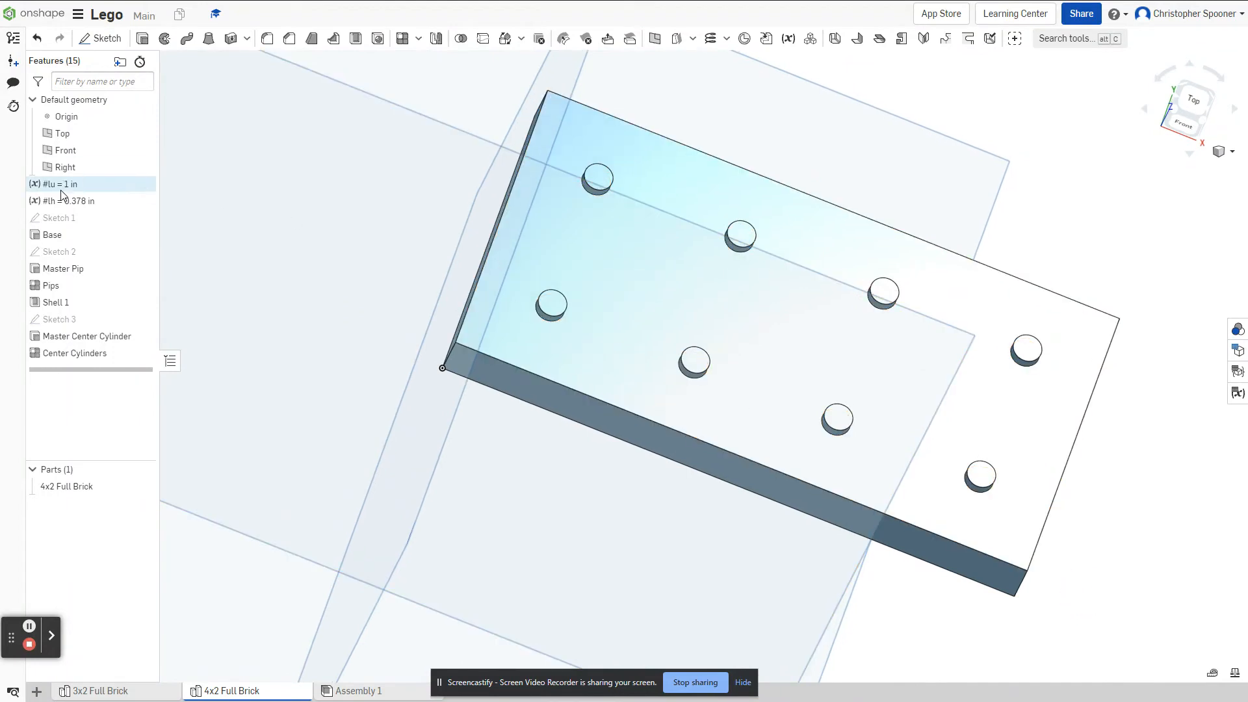
Step: Set the #lu variable of the 4x2 brick to 1.254/4 in
double_click(81, 184)
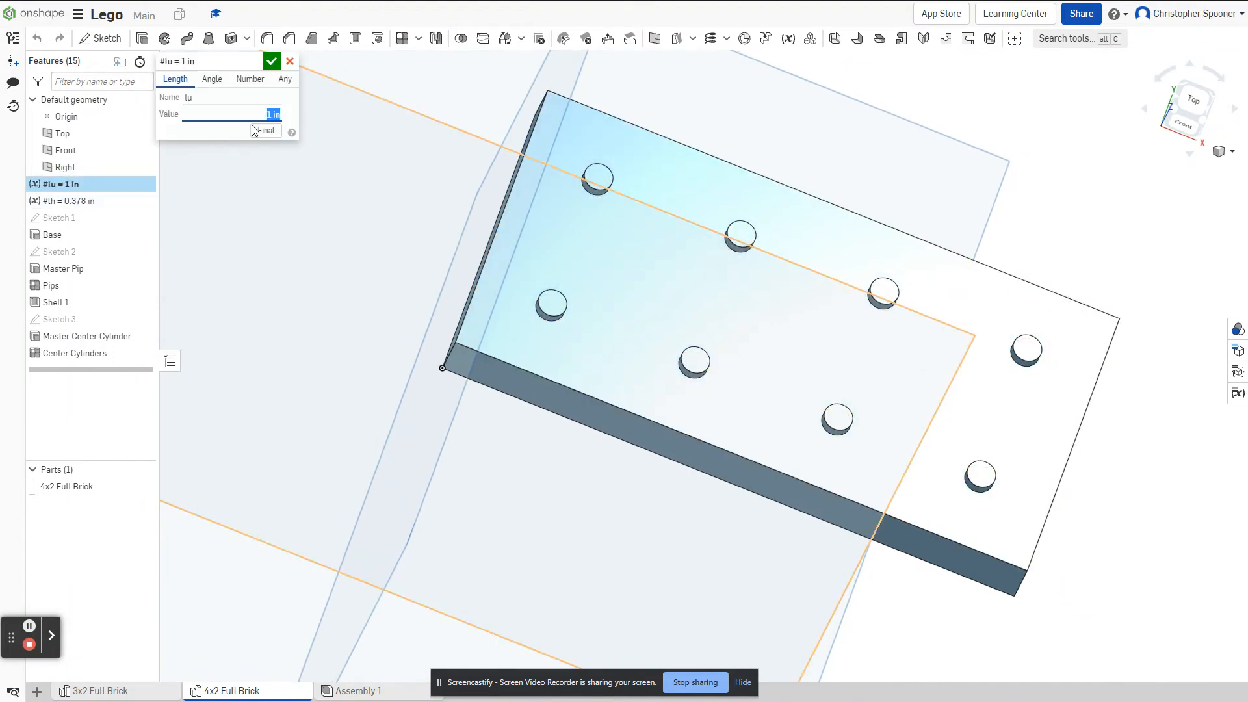
key(BackSpace)
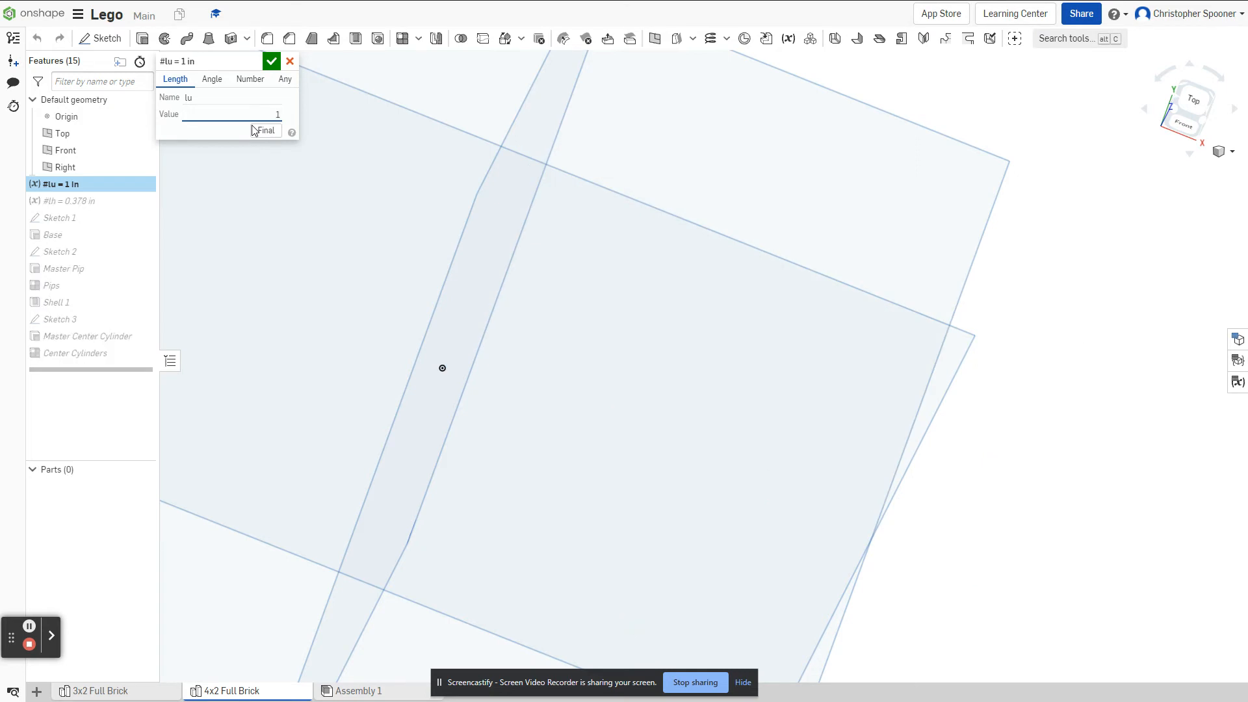
text(1.254/4)
key(Return)
click(270, 63)
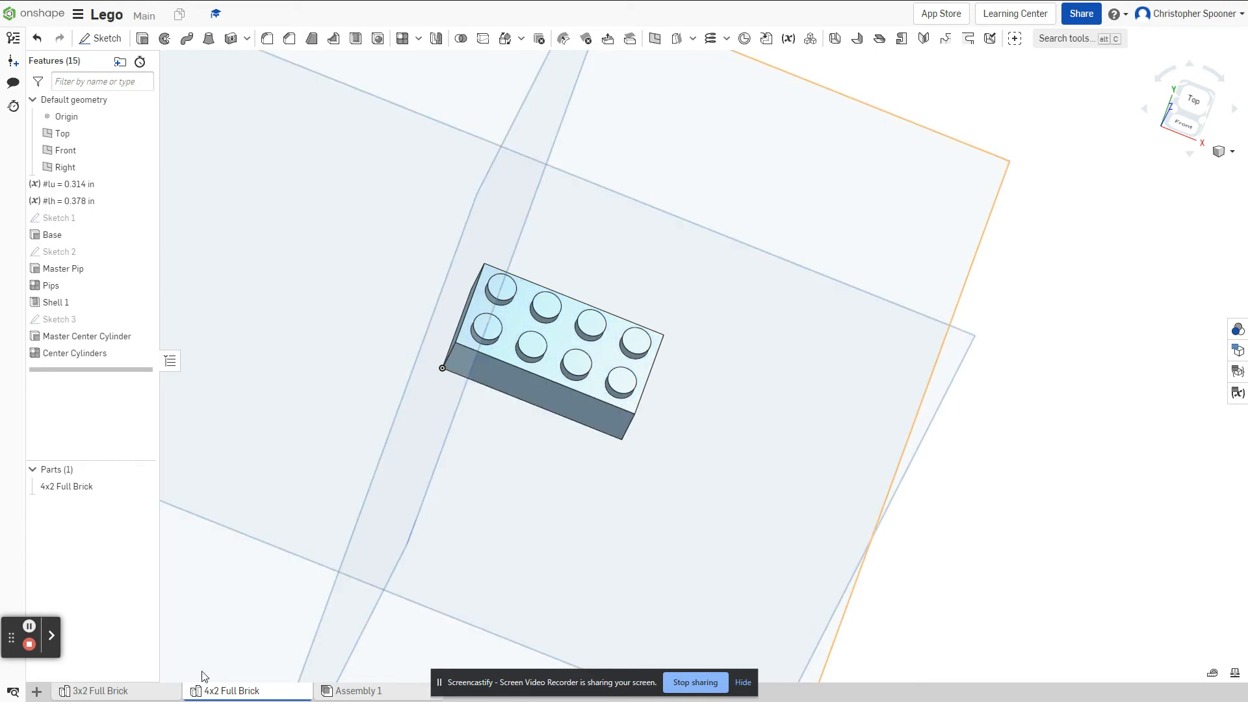
Step: Open the 3x2 Full Brick Part Studio and switch to the Camera window showing the real brick and caliper
click(97, 690)
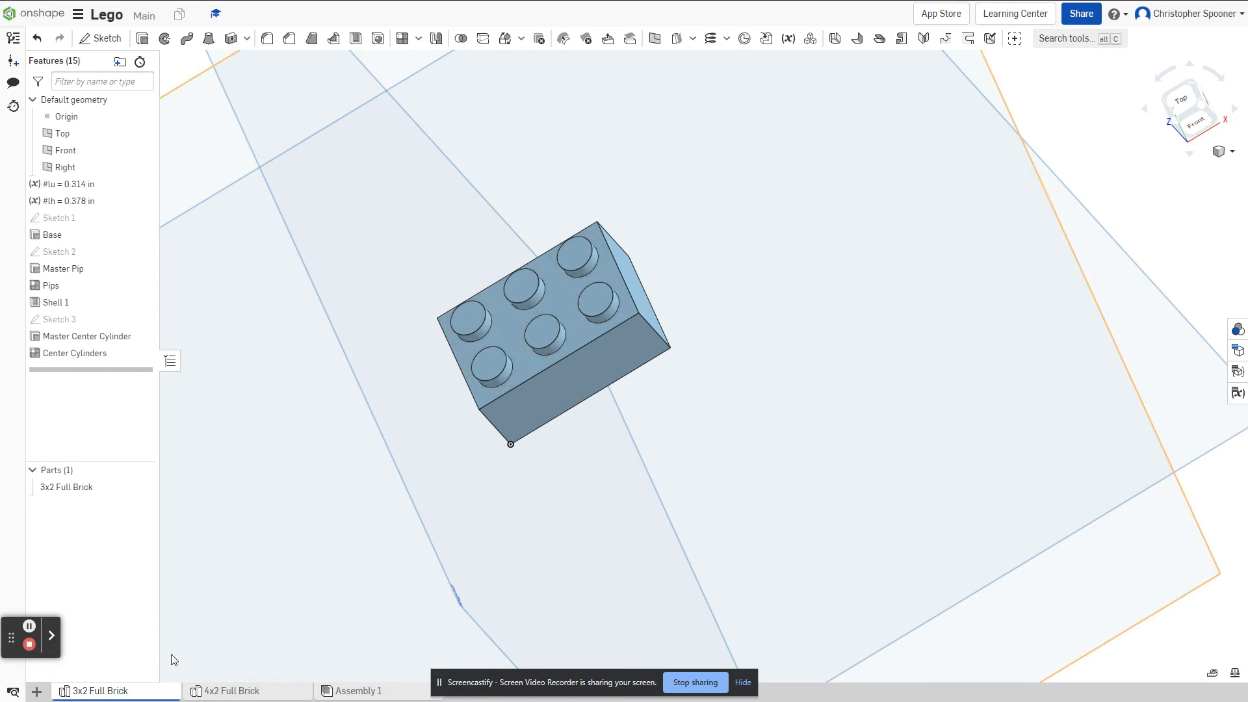
key(alt+Tab)
key(alt+Tab)
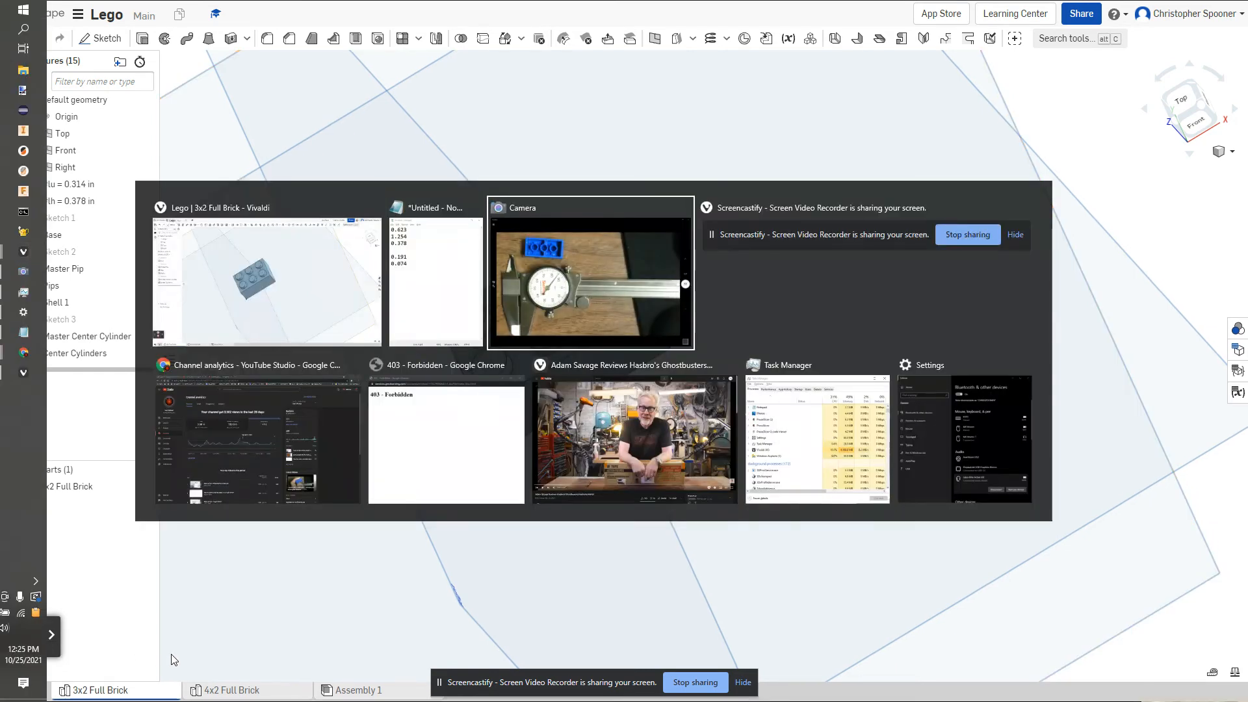